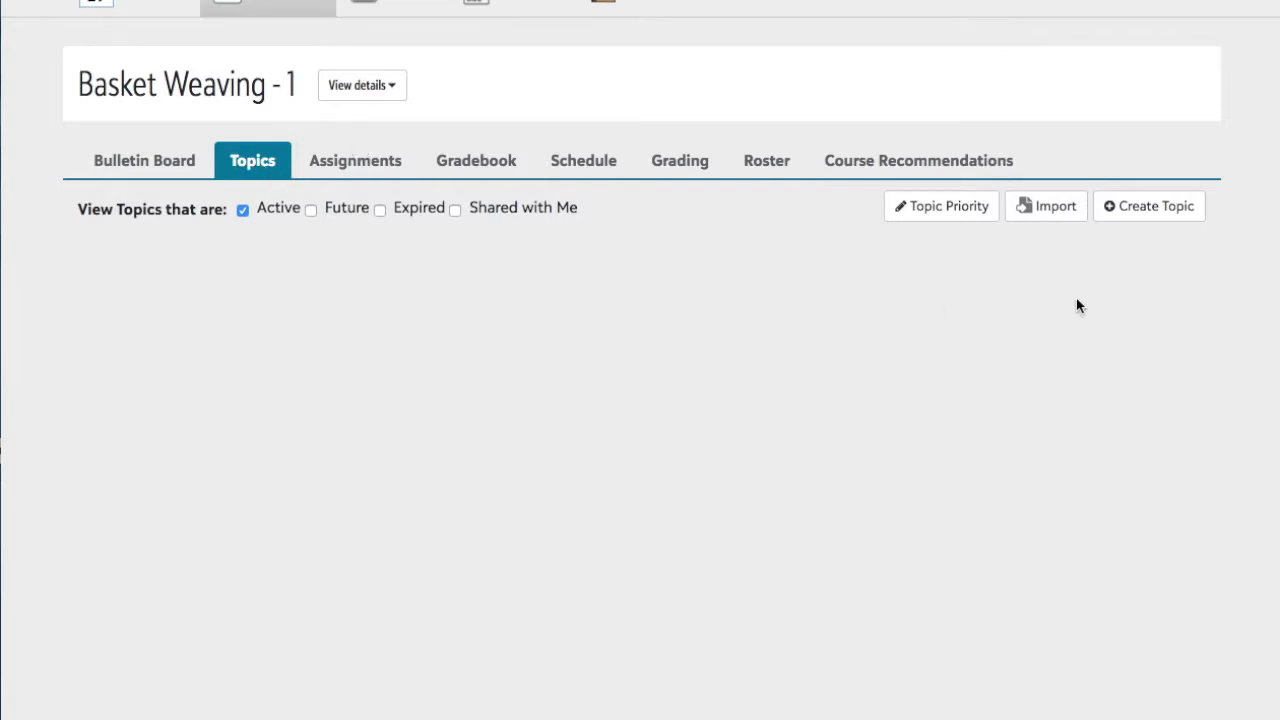
Start a new topic for the Basket Weaving - 1 class and title it "Underwater Basket Weaving"
left_click(1150, 206)
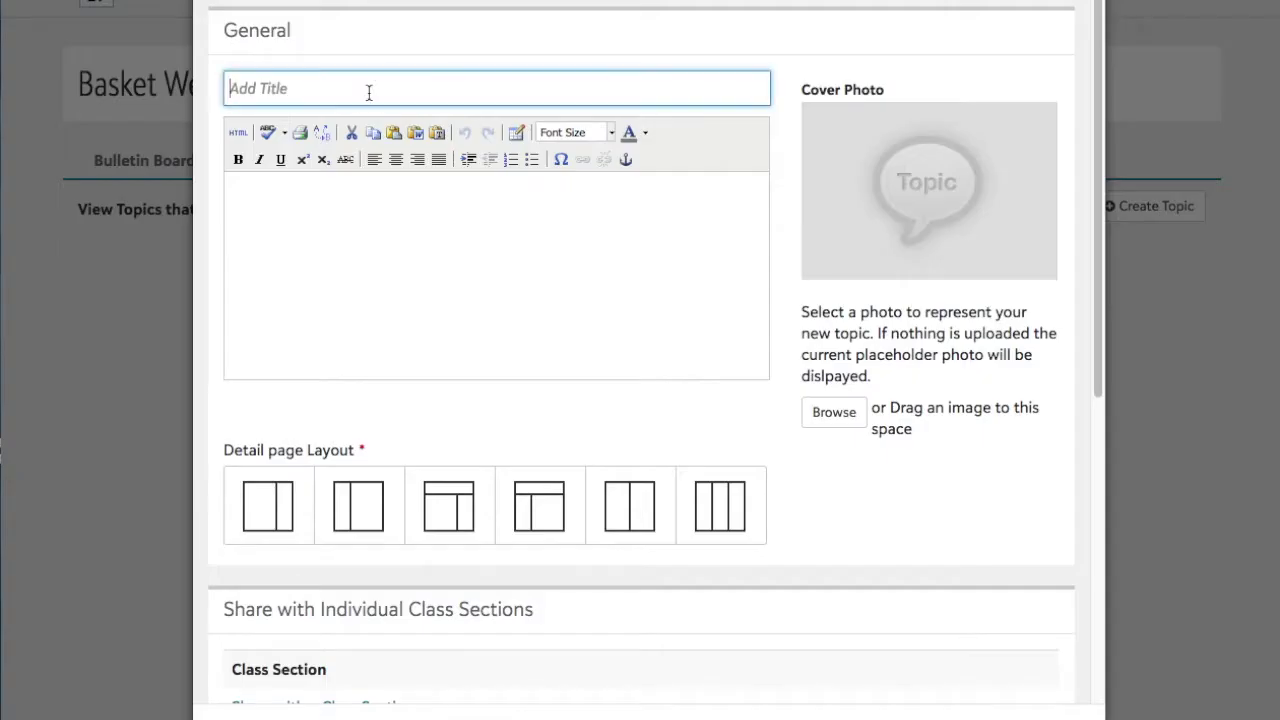
type("Underwater Basket Weaving")
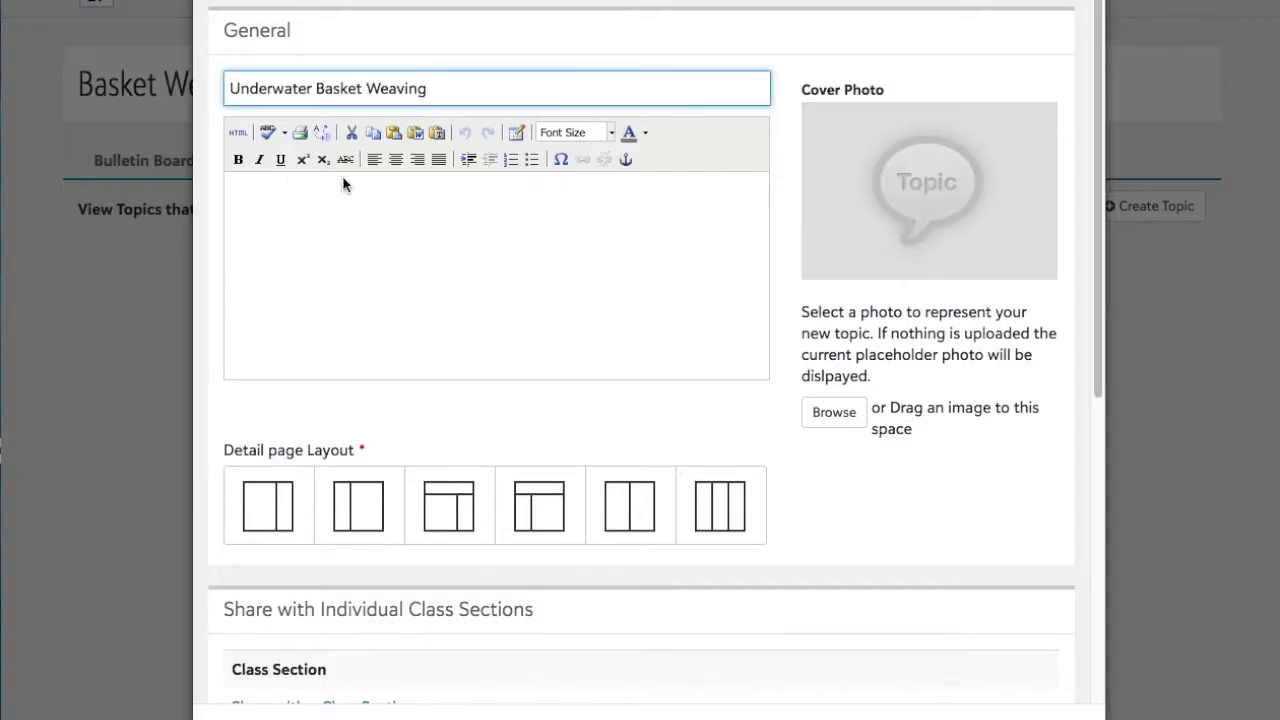
left_click(316, 192)
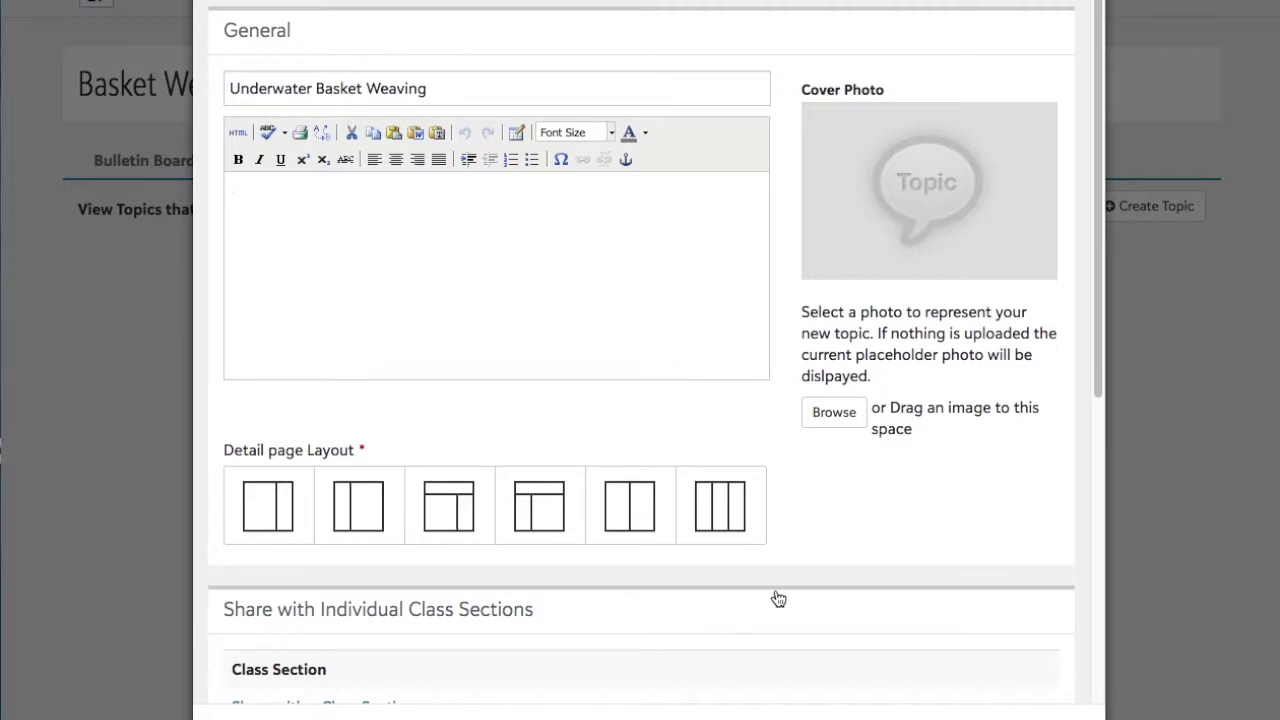
Enter "Your capstone project outline" as the topic's description
scroll(792, 568, "down", 5)
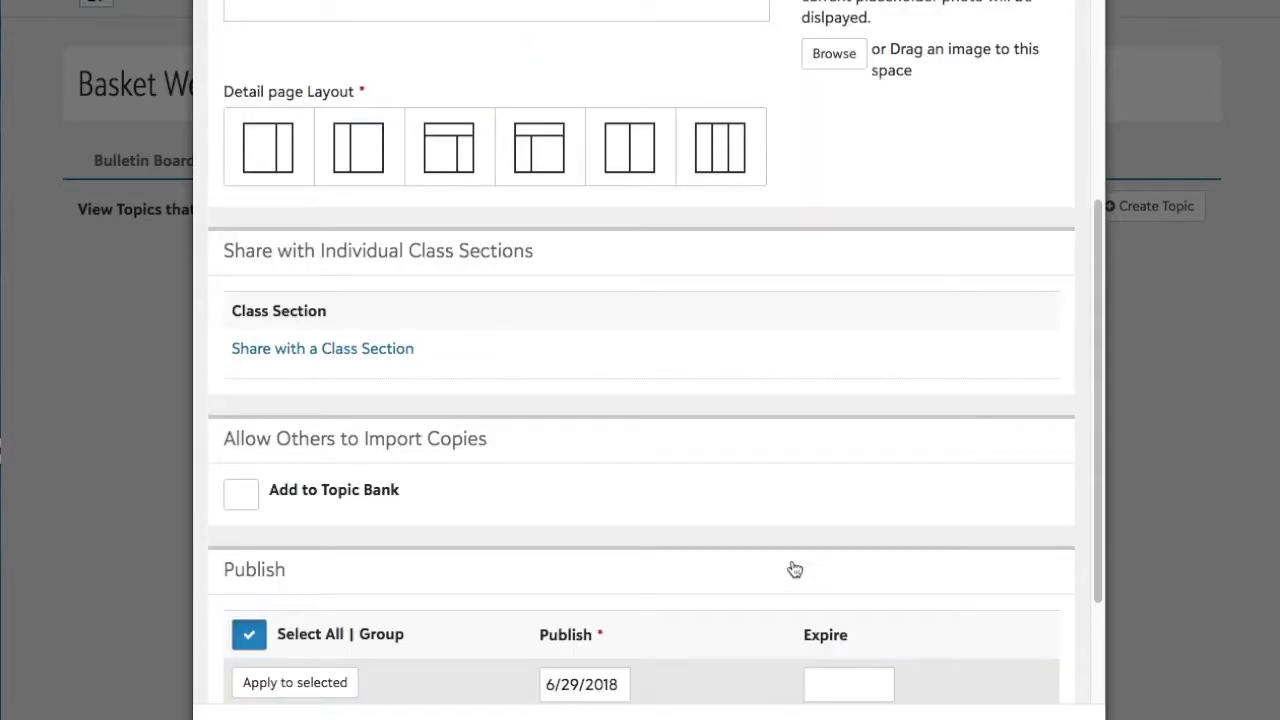
scroll(795, 569, "down", 1)
scroll(793, 567, "down", 1)
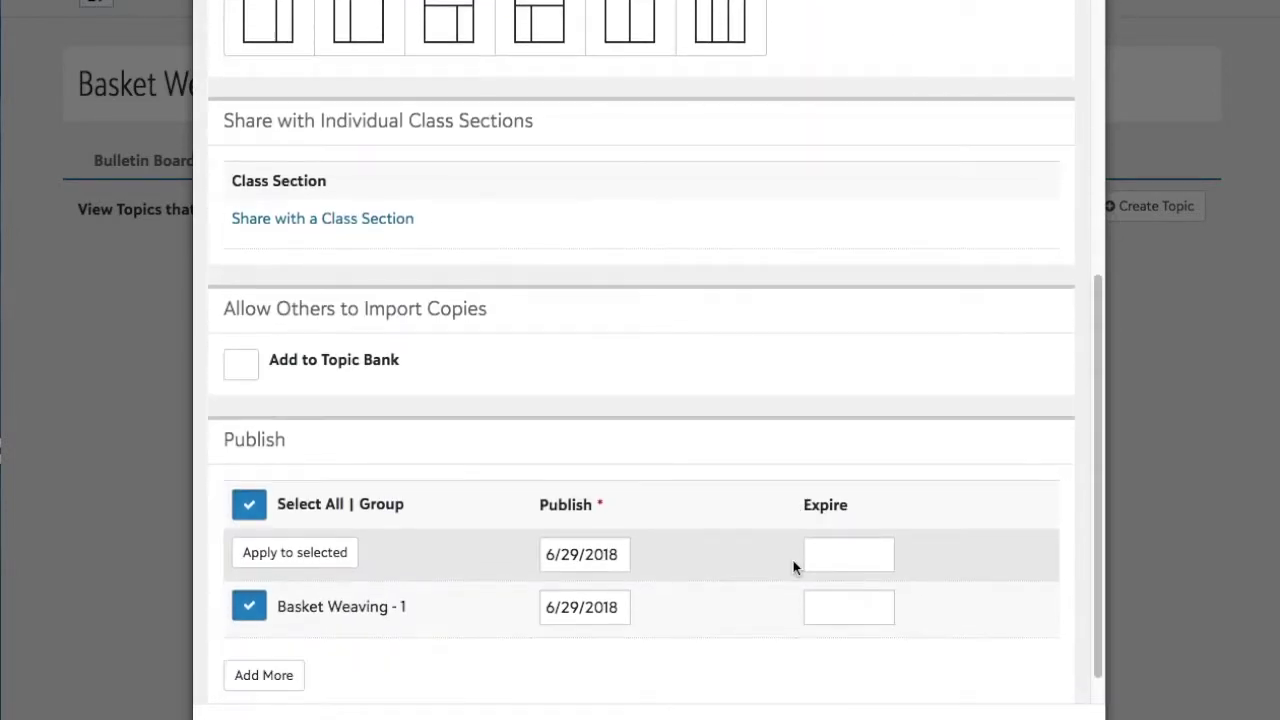
scroll(793, 567, "up", 7)
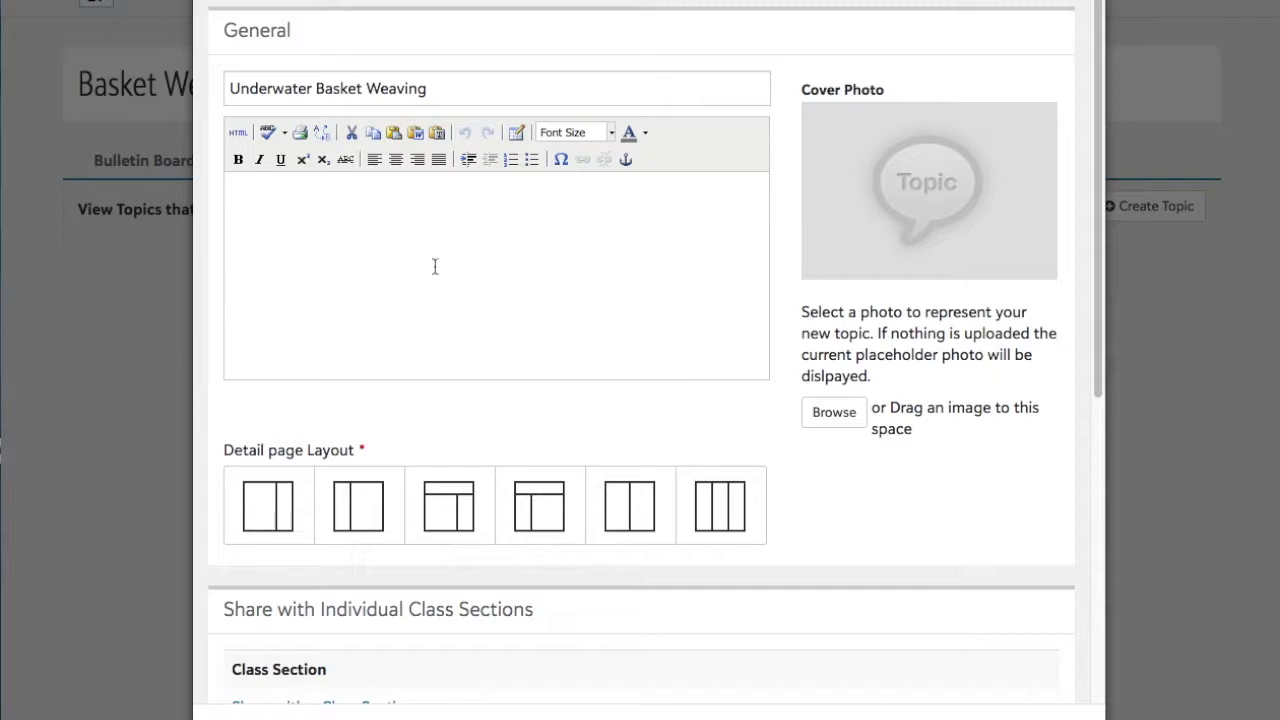
left_click(535, 220)
type("Your capstone project outline")
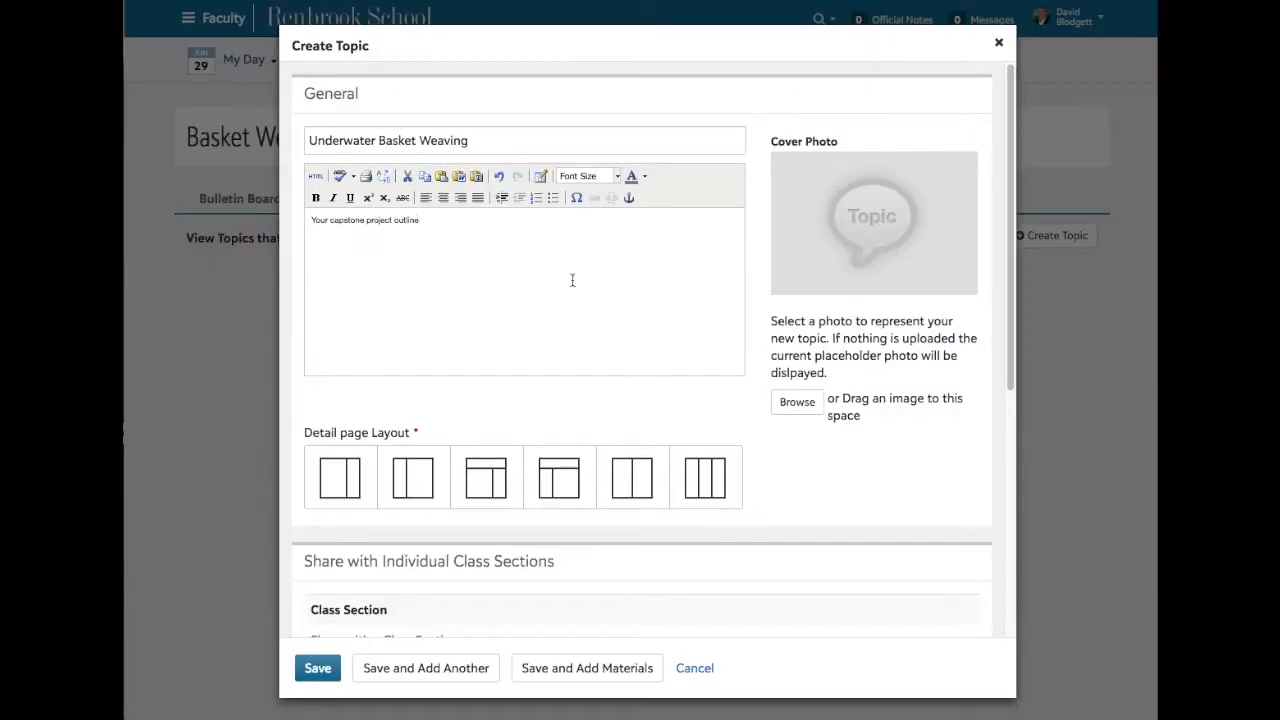
Choose the detail page layout with a wide left and narrow right column, and add the underwater basket weaving diver image as cover photo
left_click(338, 478)
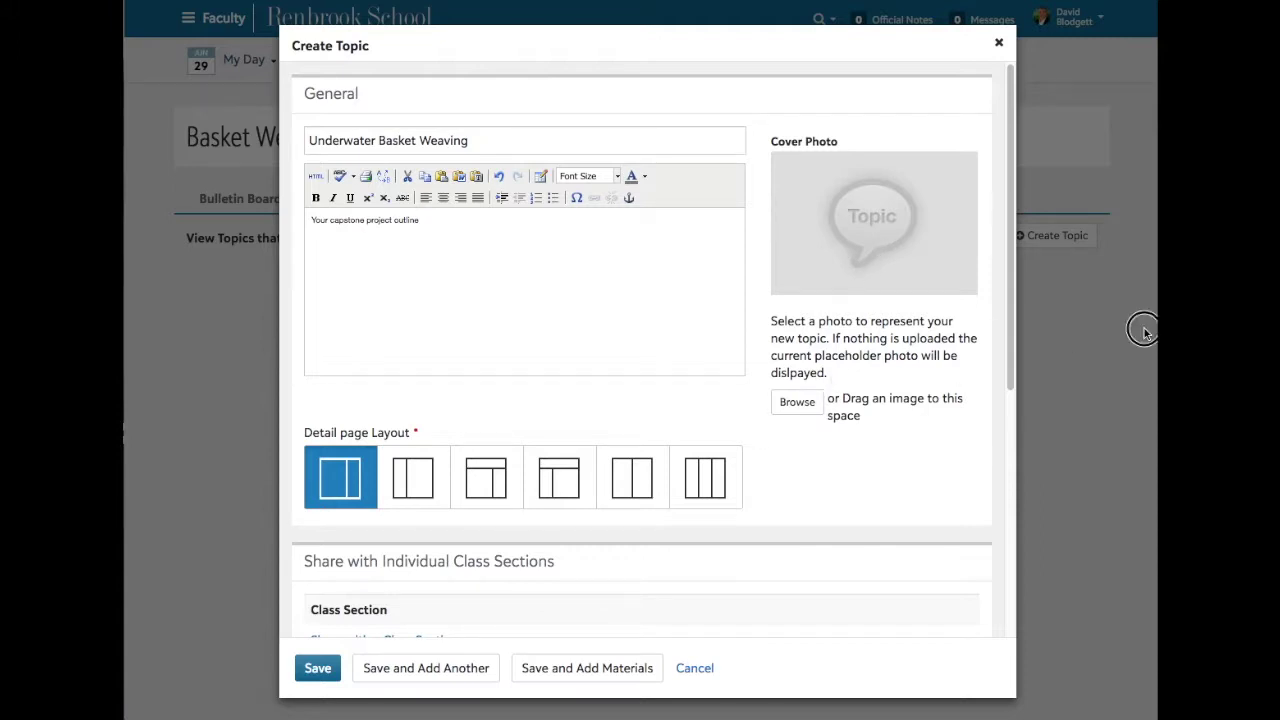
left_click_drag(1143, 329, 860, 213)
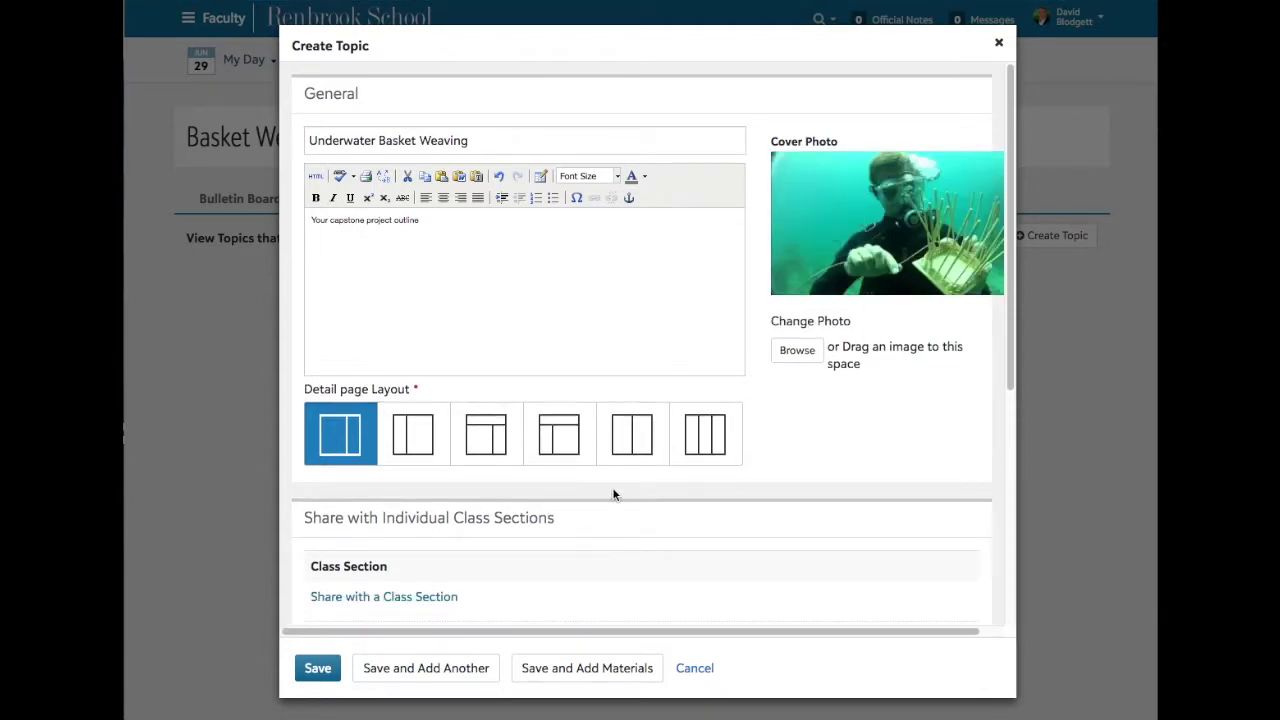
Turn the Add to Topic Bank option on and back off, and check the group's expiry date calendar without choosing a date
scroll(614, 495, "down", 2)
scroll(596, 473, "down", 4)
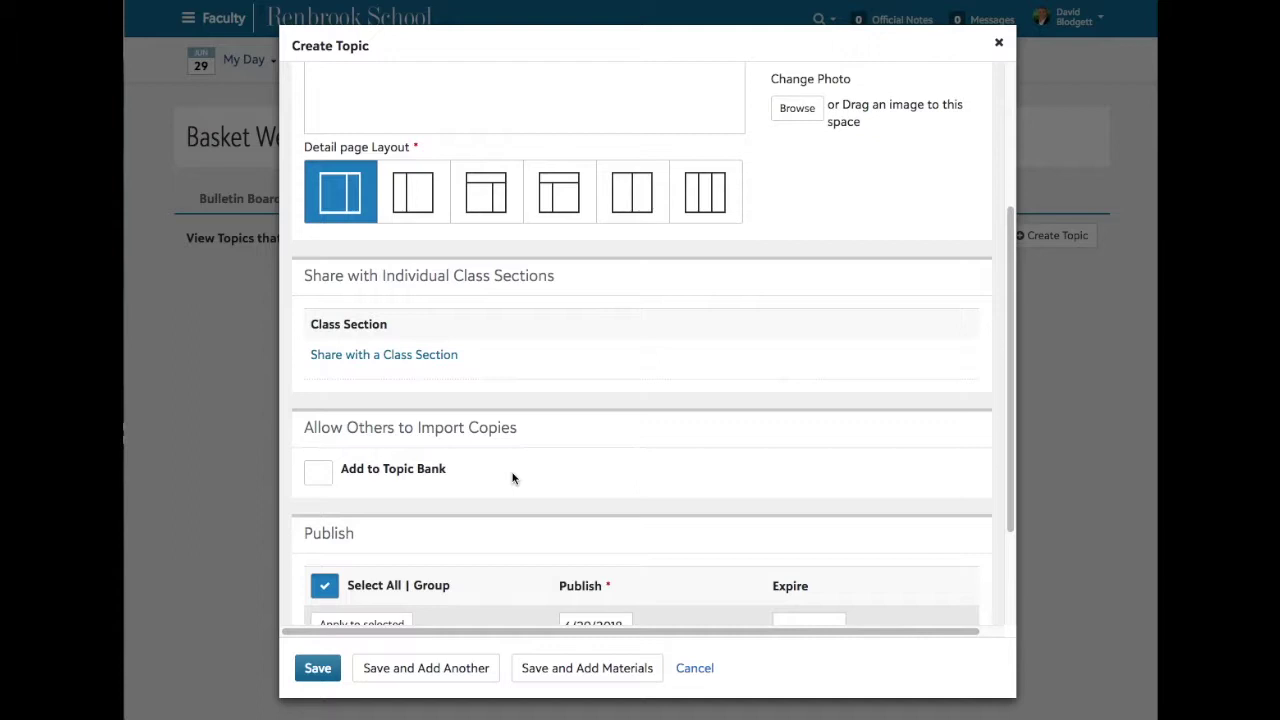
left_click(345, 485)
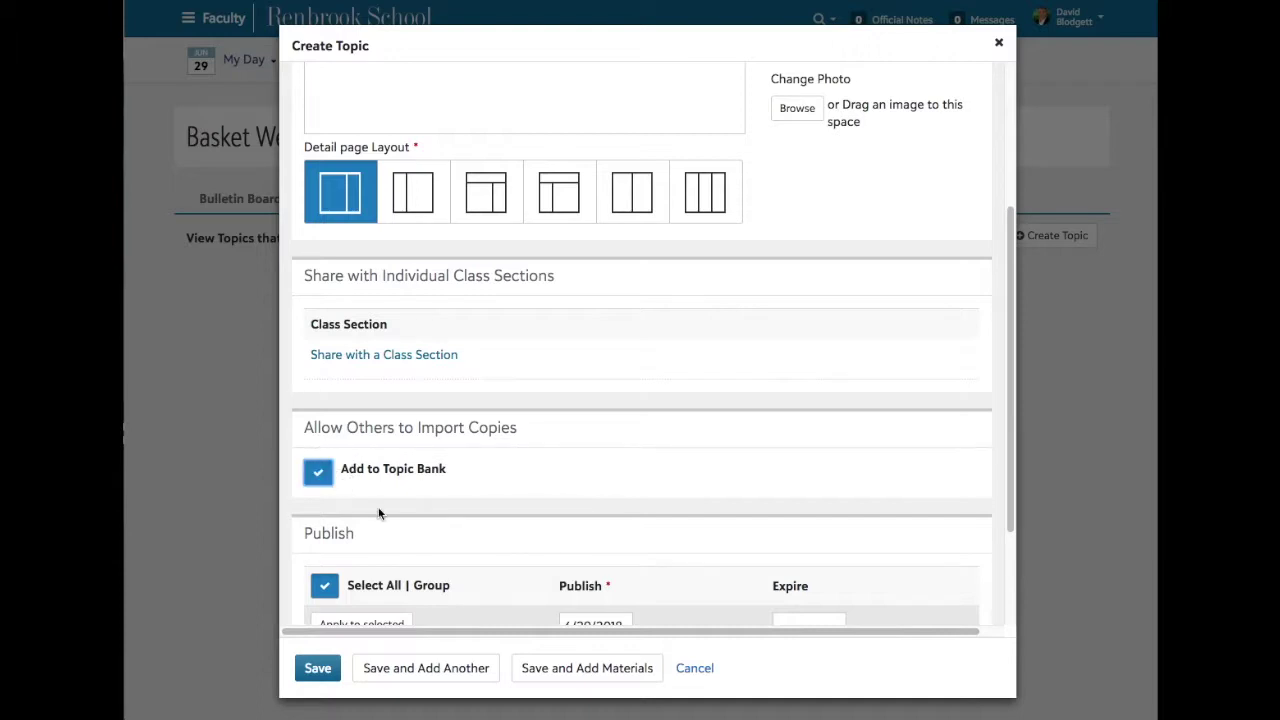
scroll(567, 472, "down", 1)
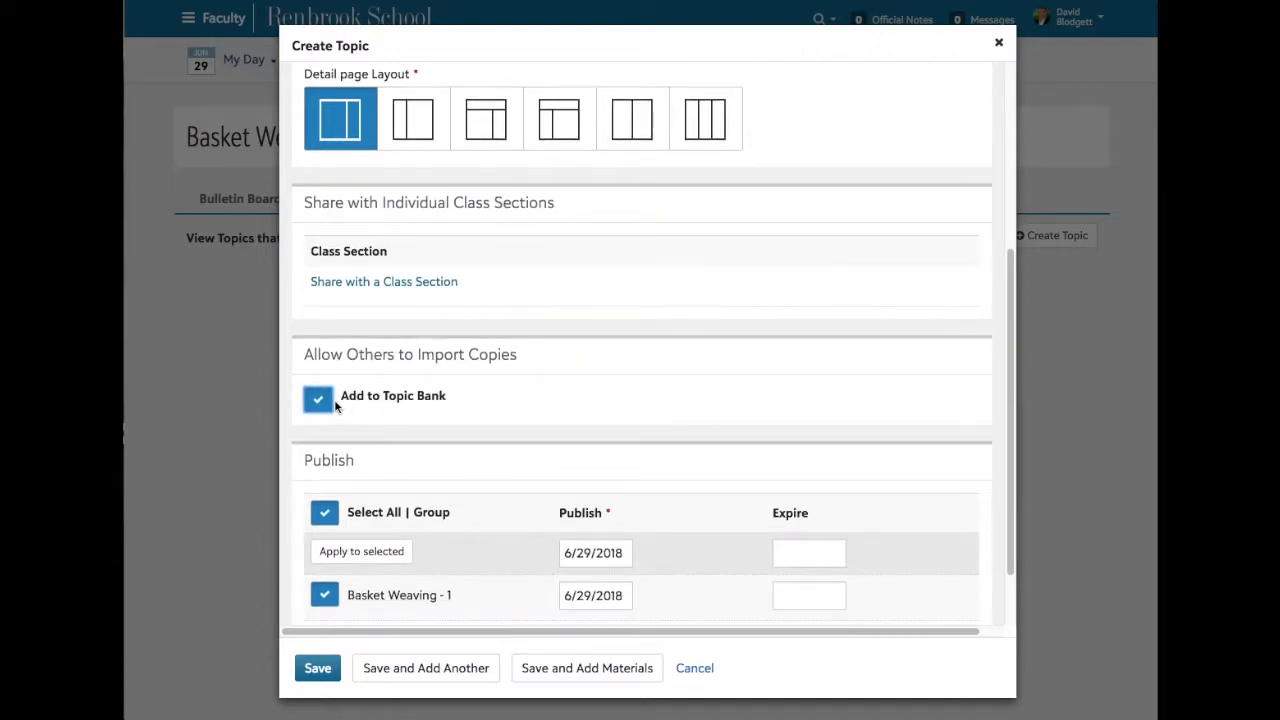
left_click(324, 404)
scroll(537, 467, "down", 1)
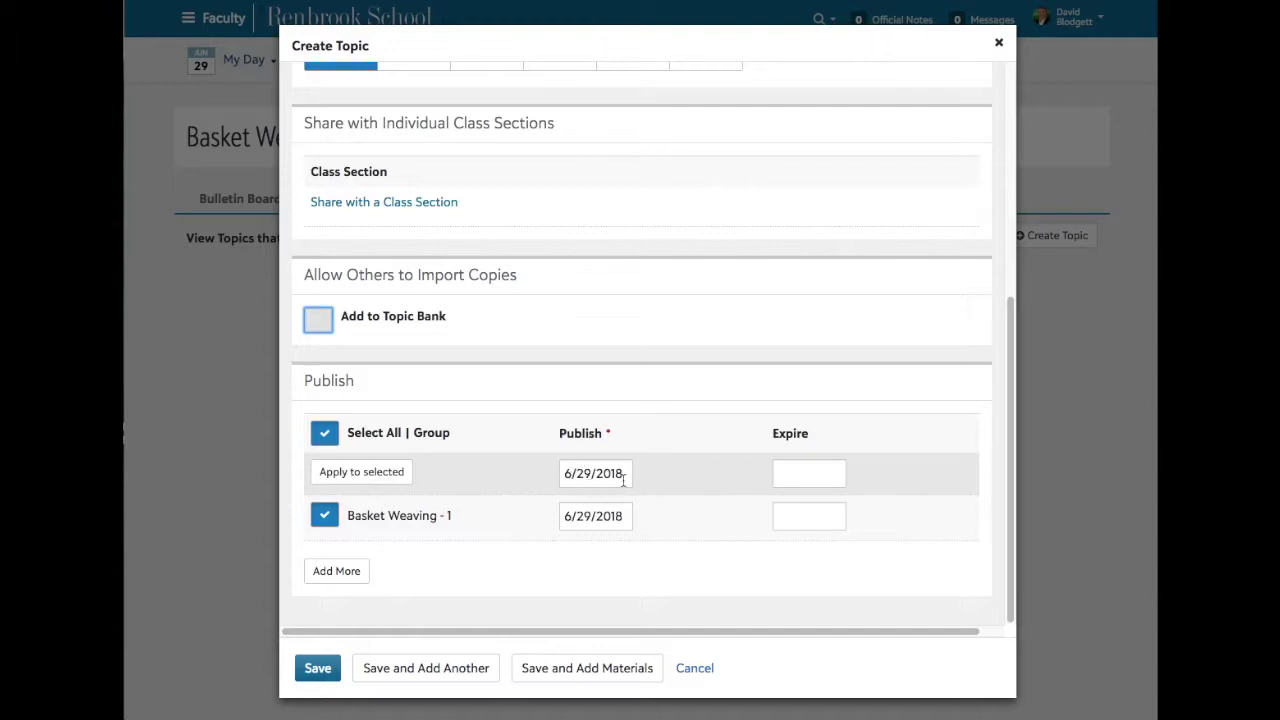
left_click(793, 473)
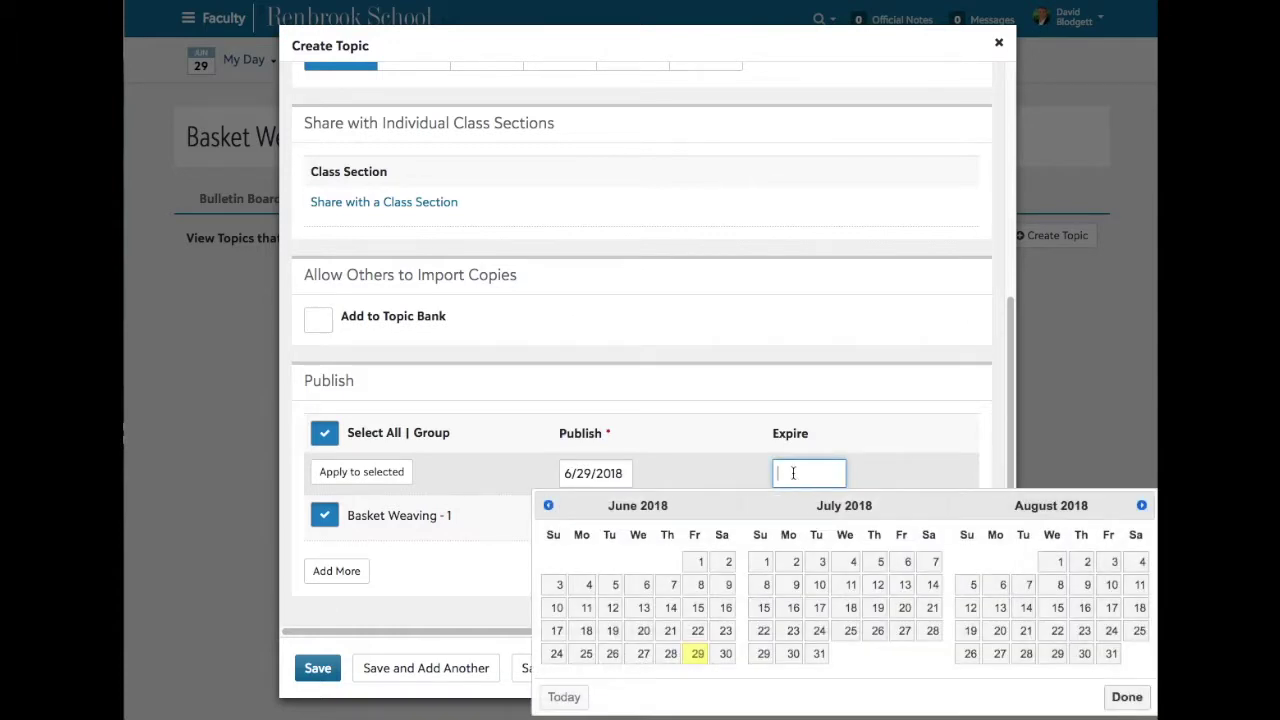
left_click(877, 473)
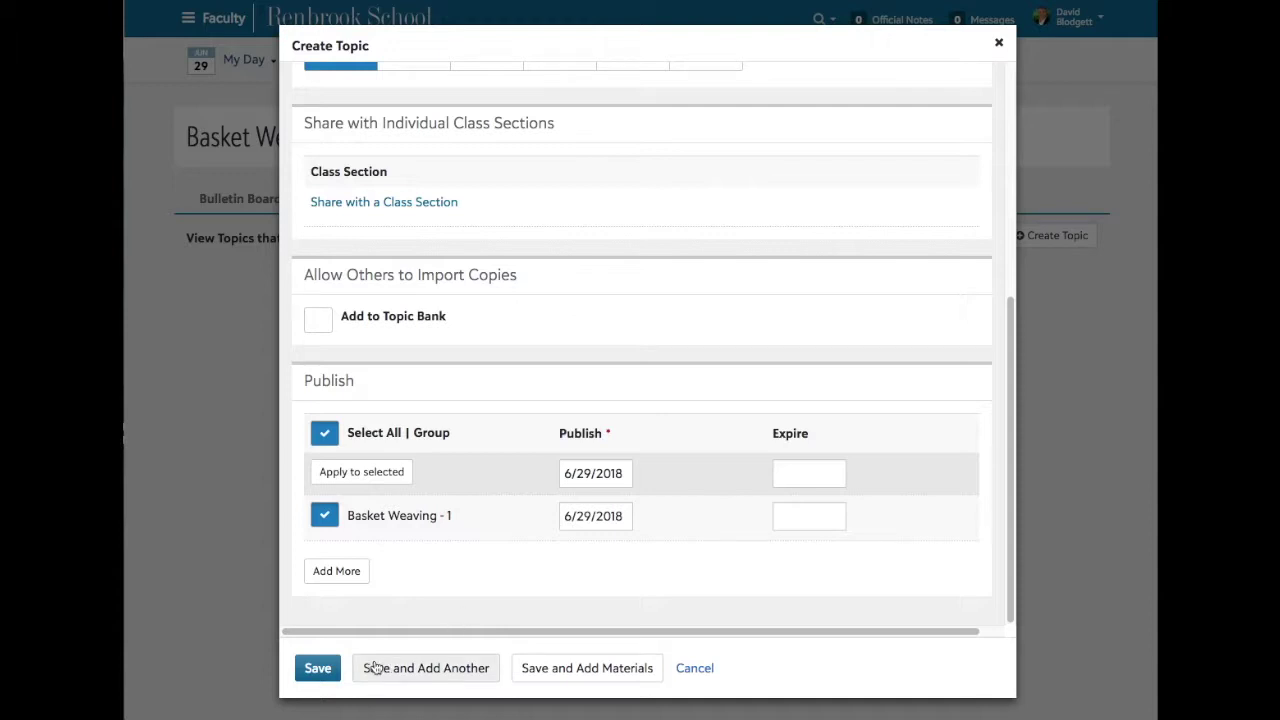
Save the new topic and open its detail page for layout editing
left_click(320, 668)
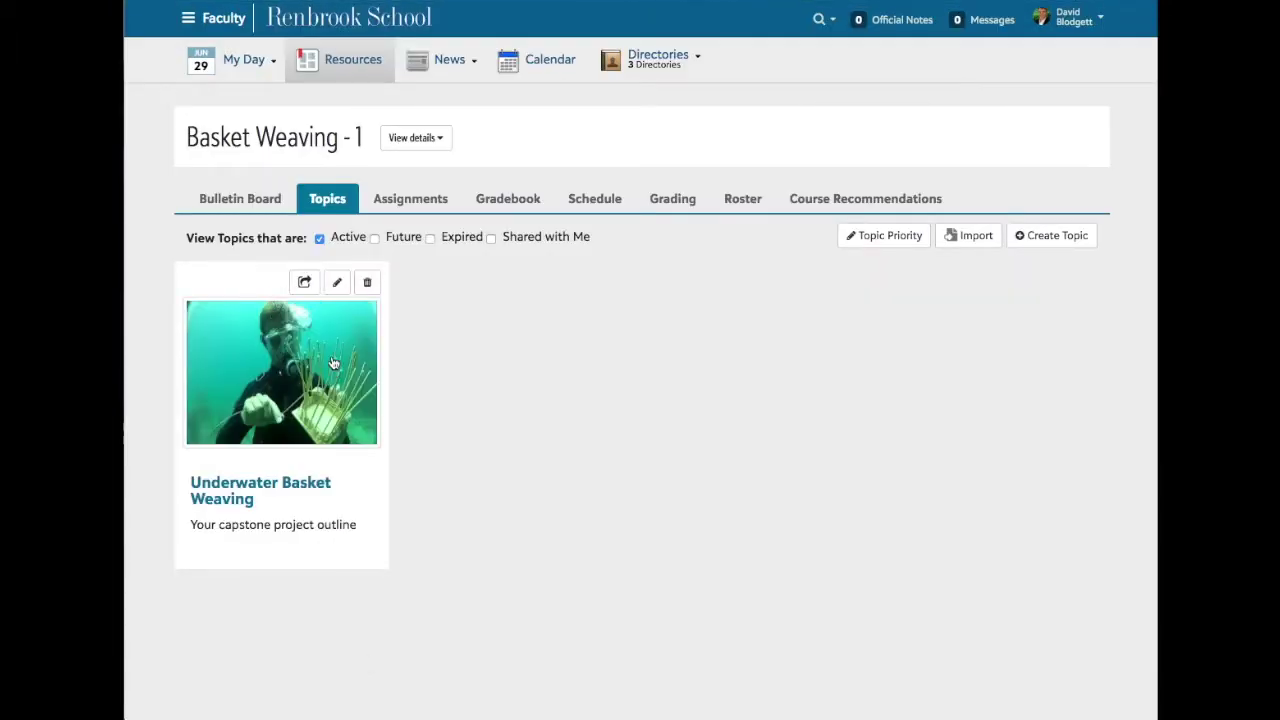
left_click(337, 287)
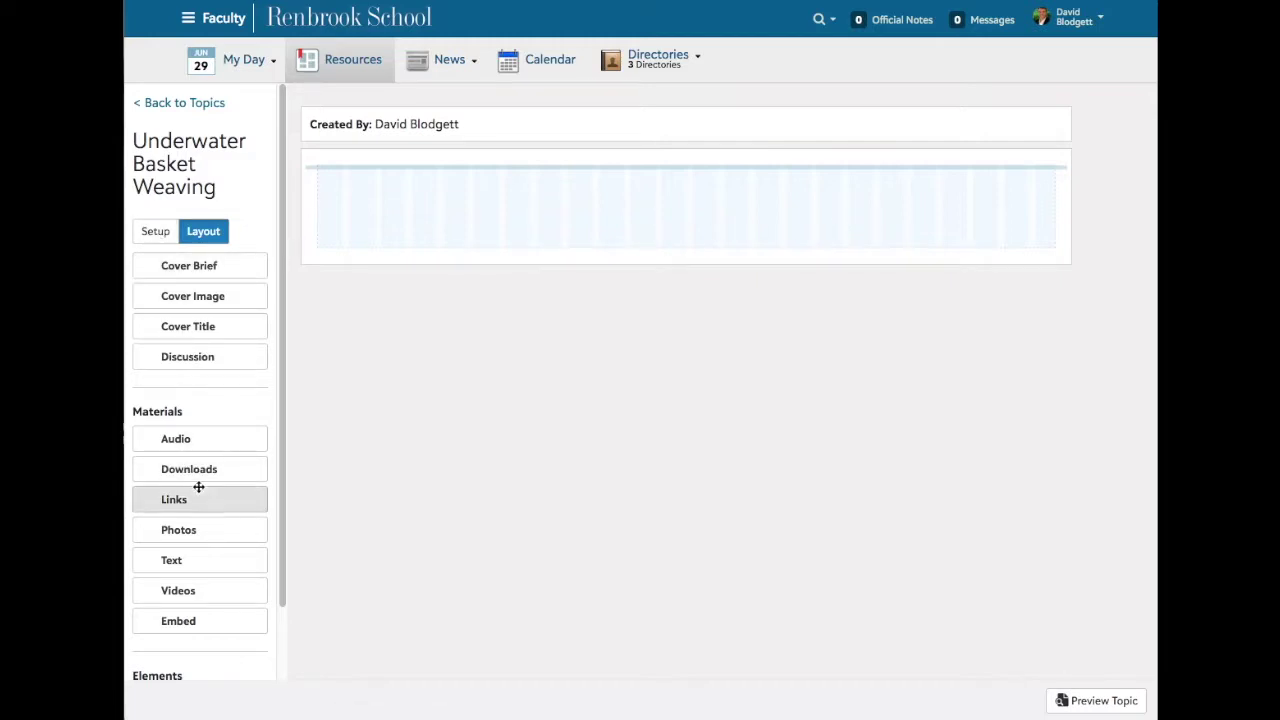
Try a Cover Brief block in the wide column of the topic page and remove it again
scroll(211, 448, "down", 1)
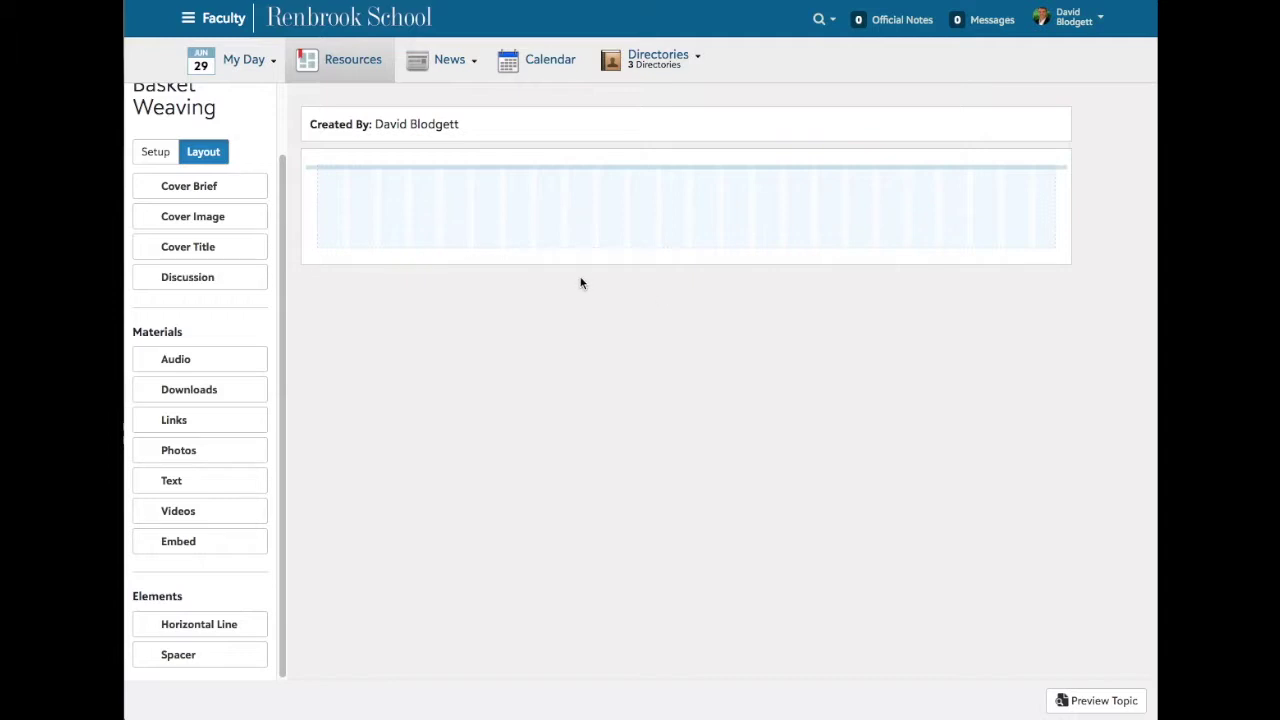
scroll(244, 288, "up", 2)
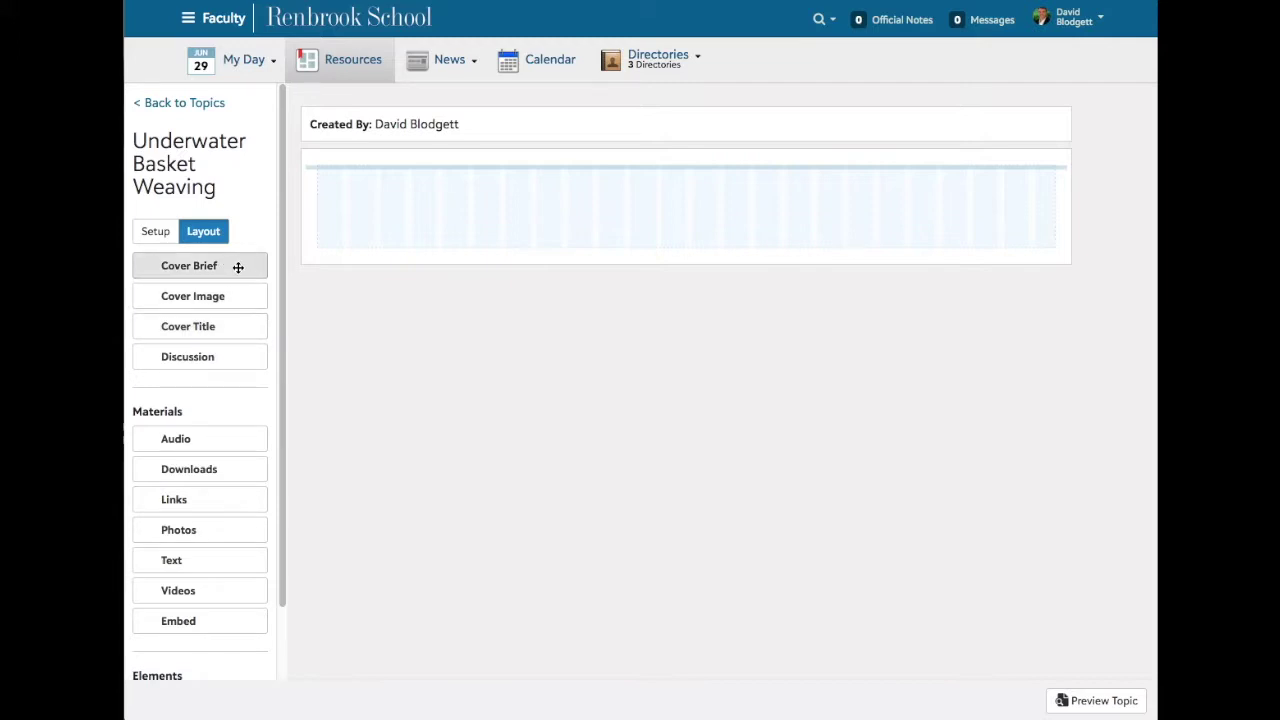
left_click_drag(238, 267, 546, 193)
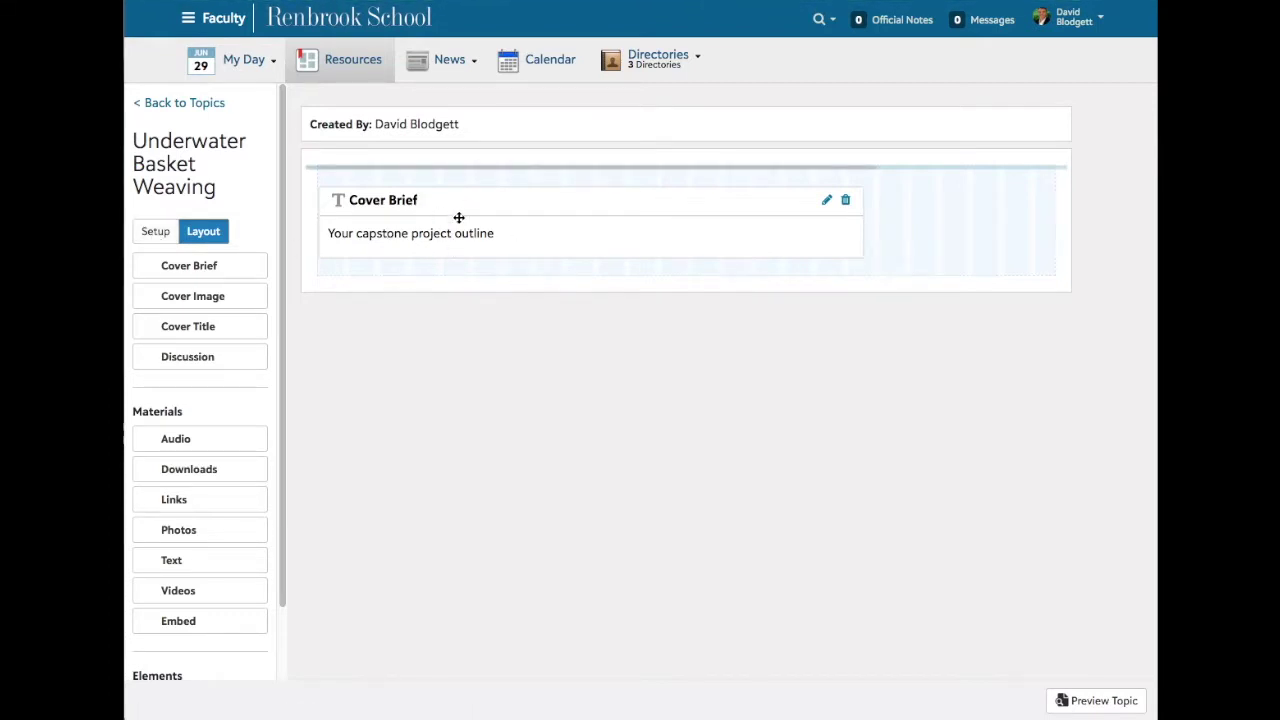
left_click(845, 201)
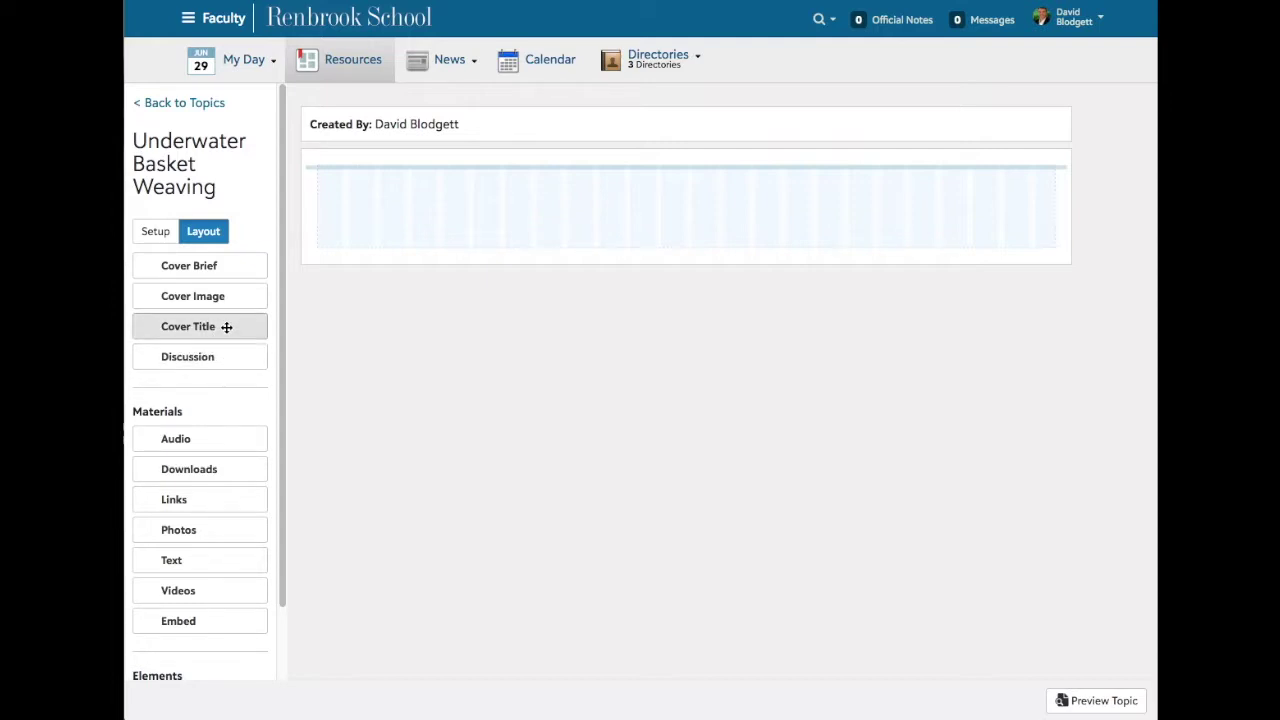
Add a Cover Title block to the wide column and, below it, a Text block containing the copied paragraph about underwater weaving
left_click_drag(222, 328, 554, 197)
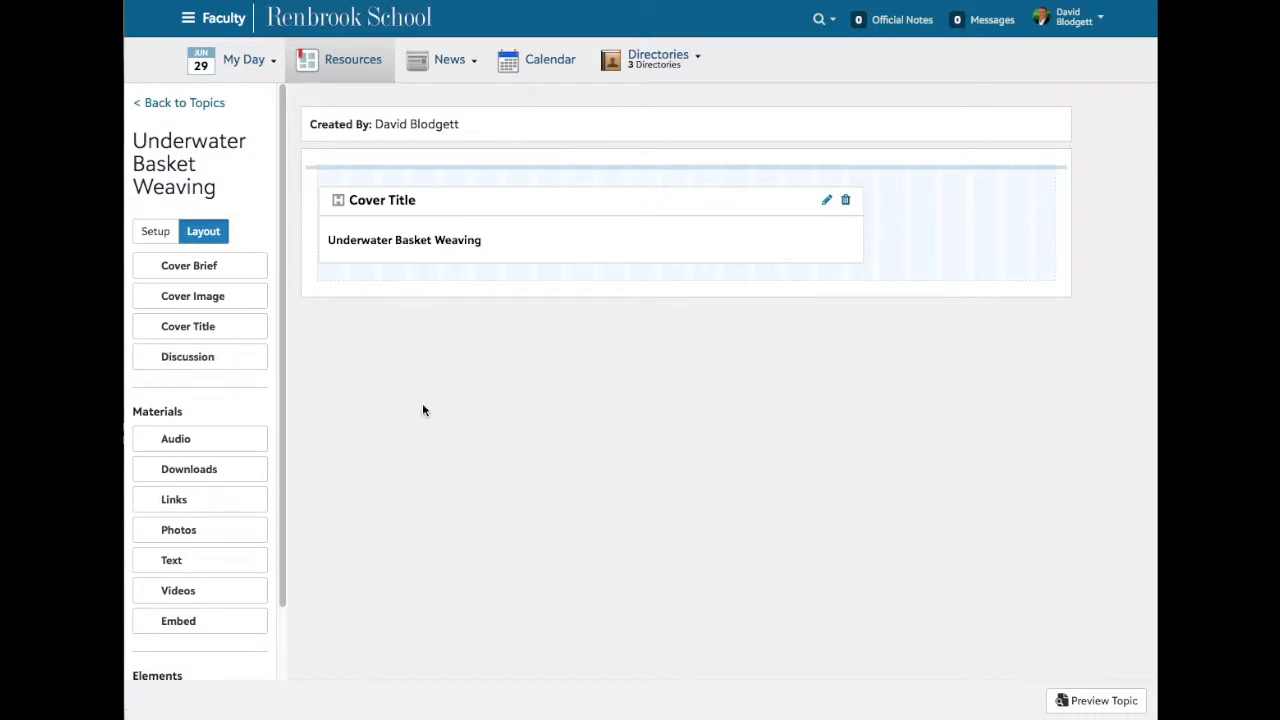
scroll(226, 428, "down", 1)
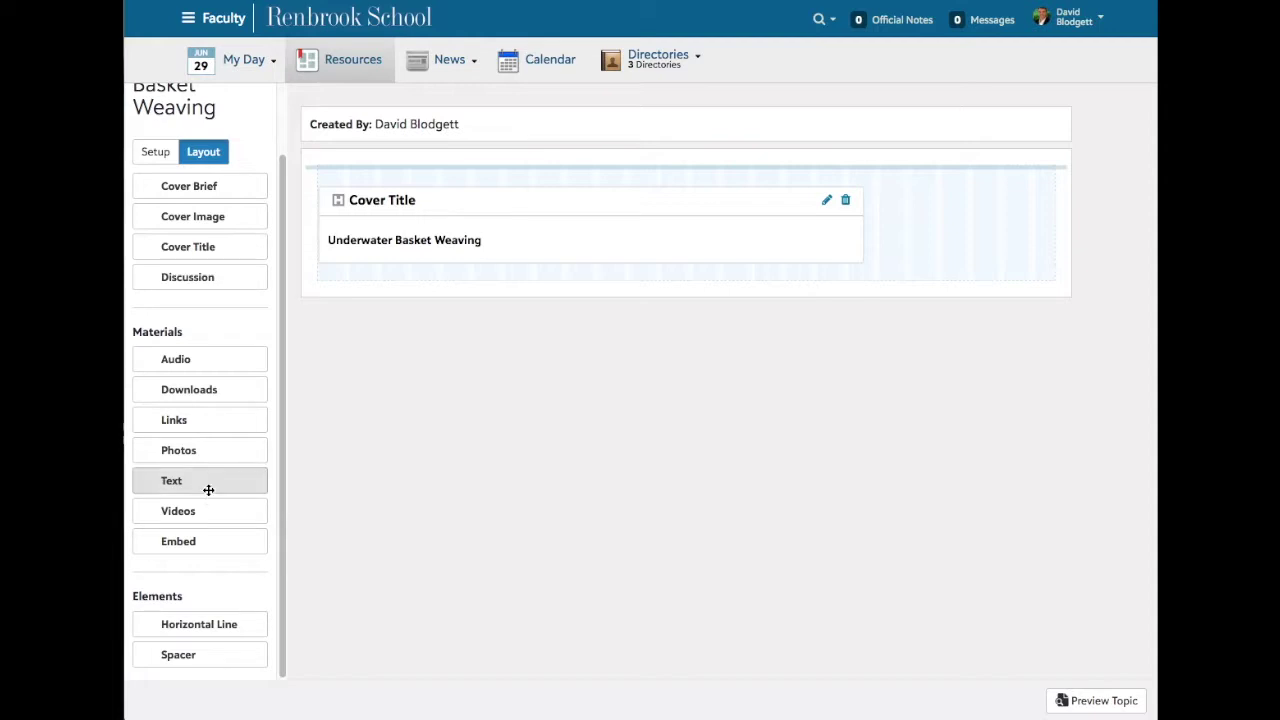
left_click_drag(193, 474, 457, 291)
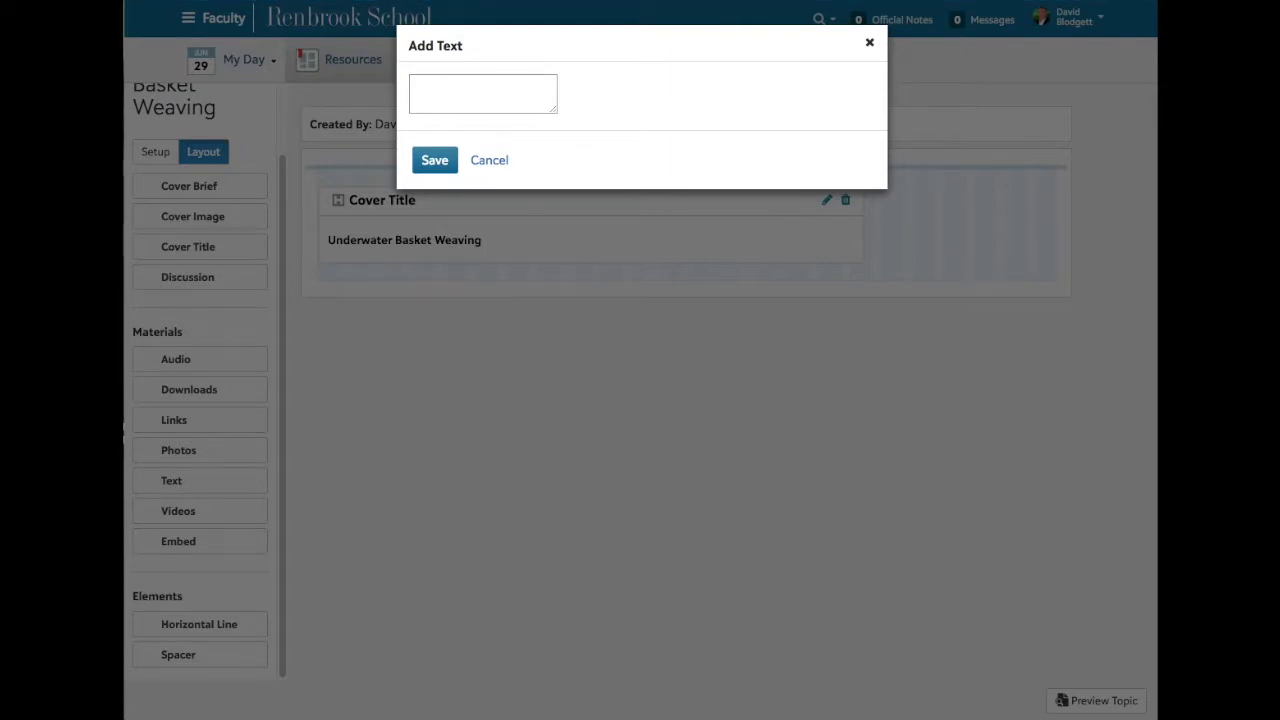
left_click(451, 94)
right_click(451, 95)
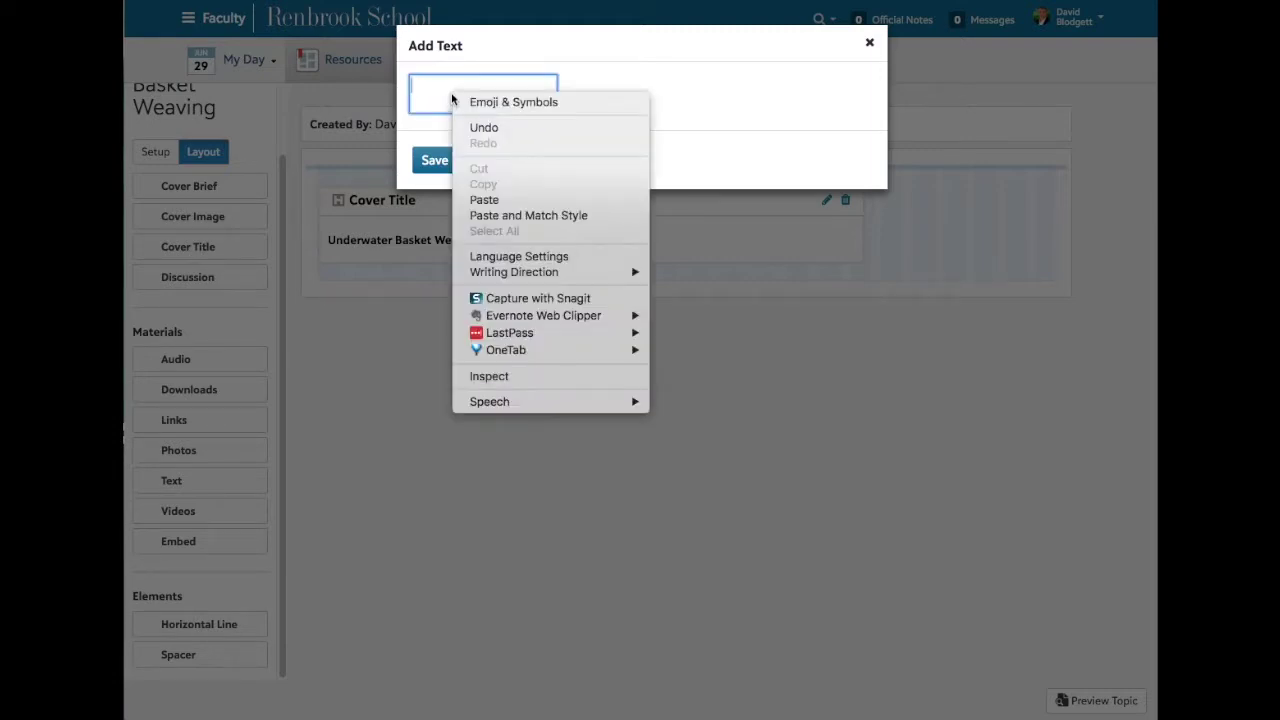
left_click(488, 200)
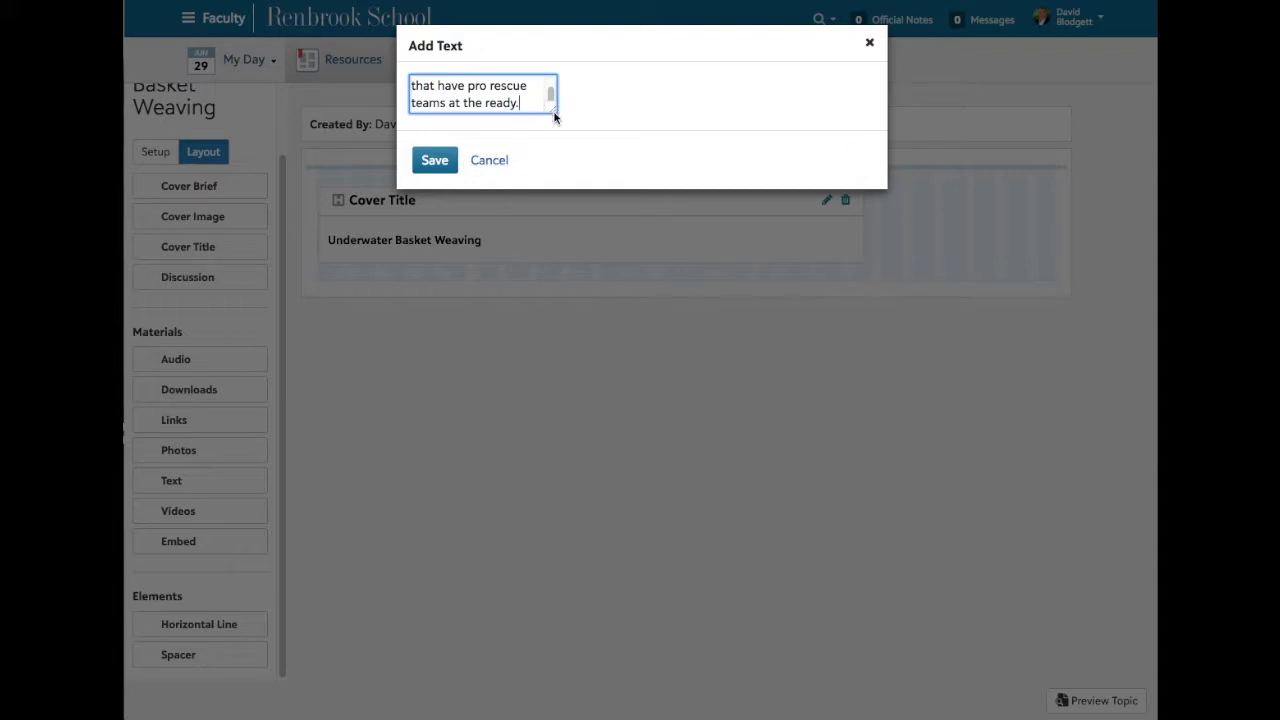
left_click_drag(552, 110, 849, 251)
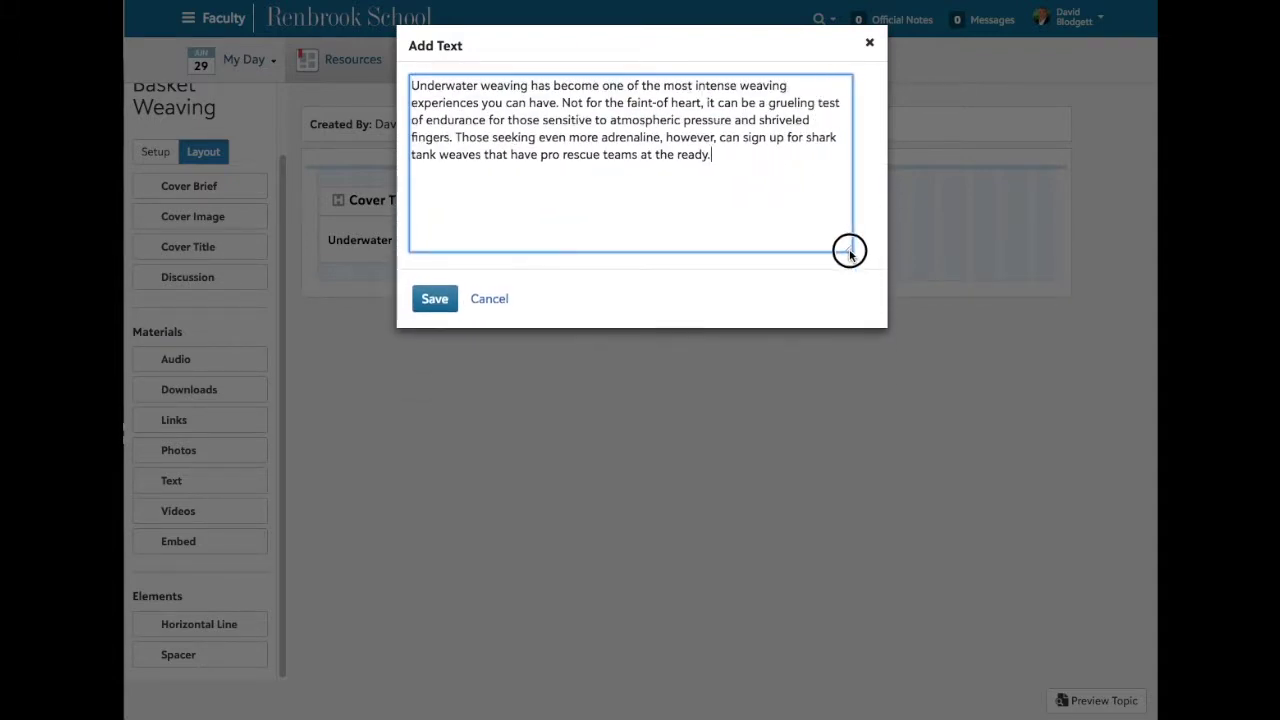
left_click(441, 297)
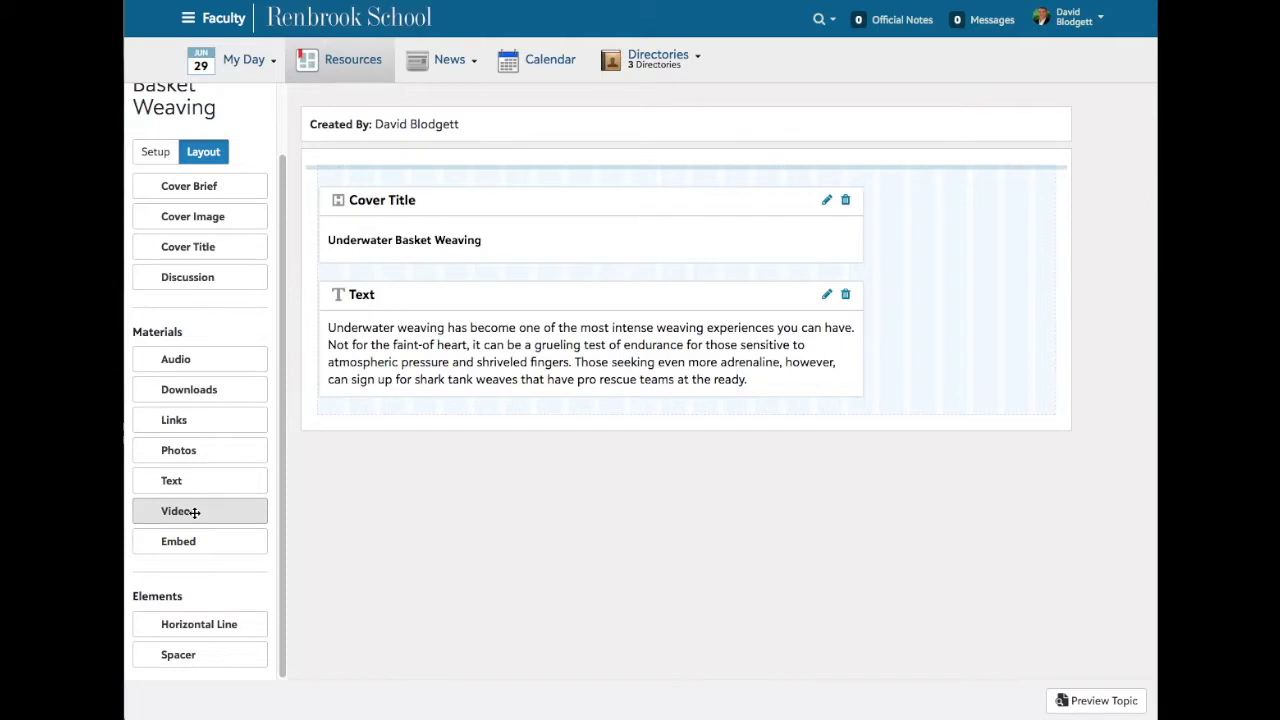
left_click_drag(184, 429, 966, 197)
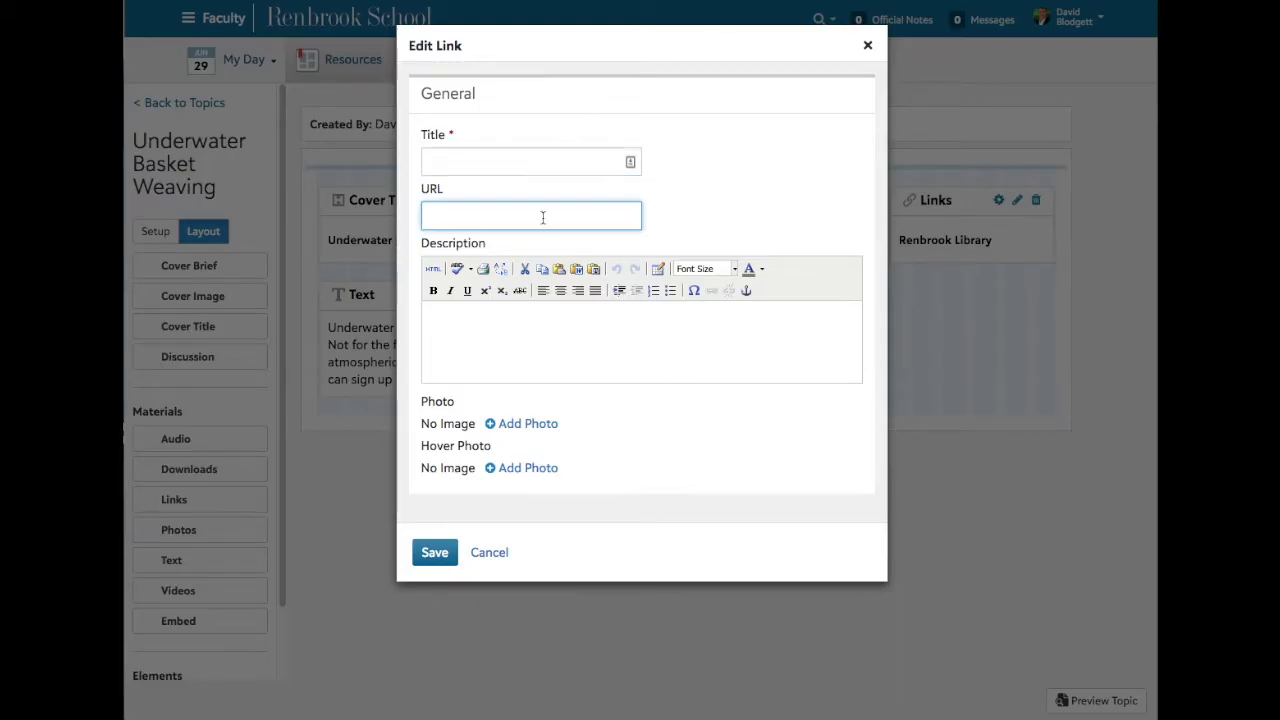
type("http://nationalbasketry.org/learning-resources/")
left_click(533, 164)
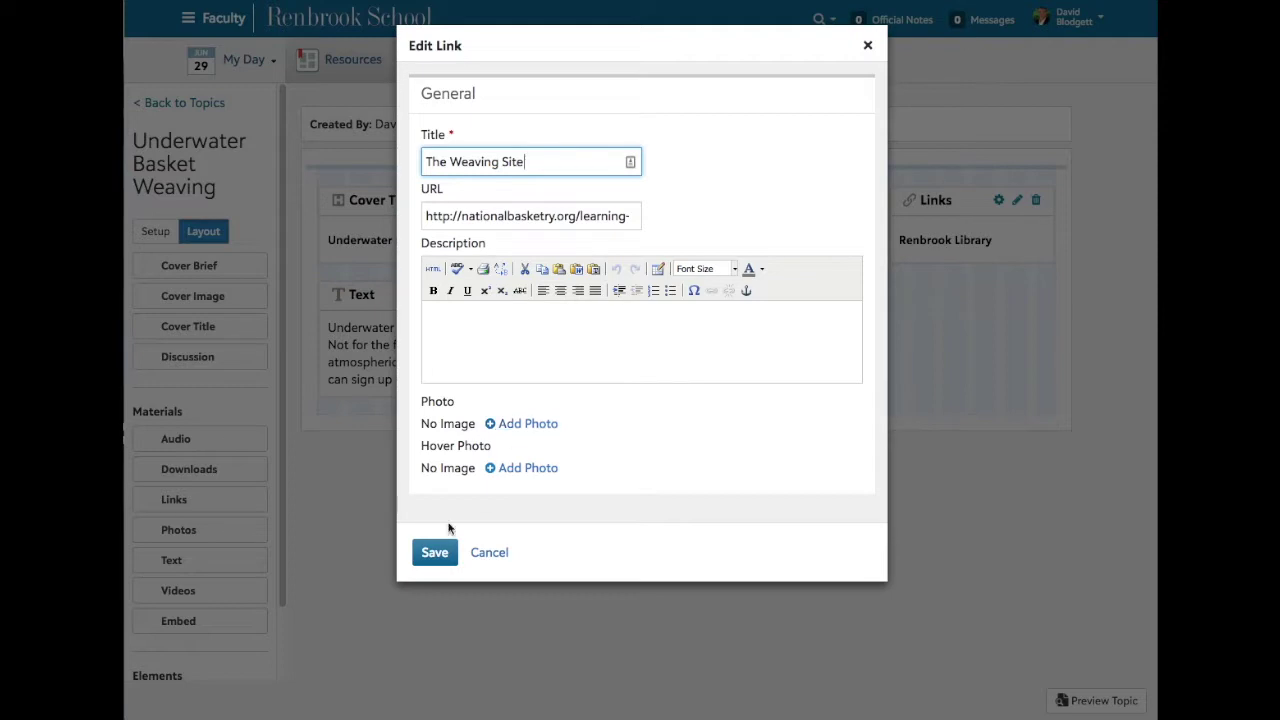
left_click(434, 549)
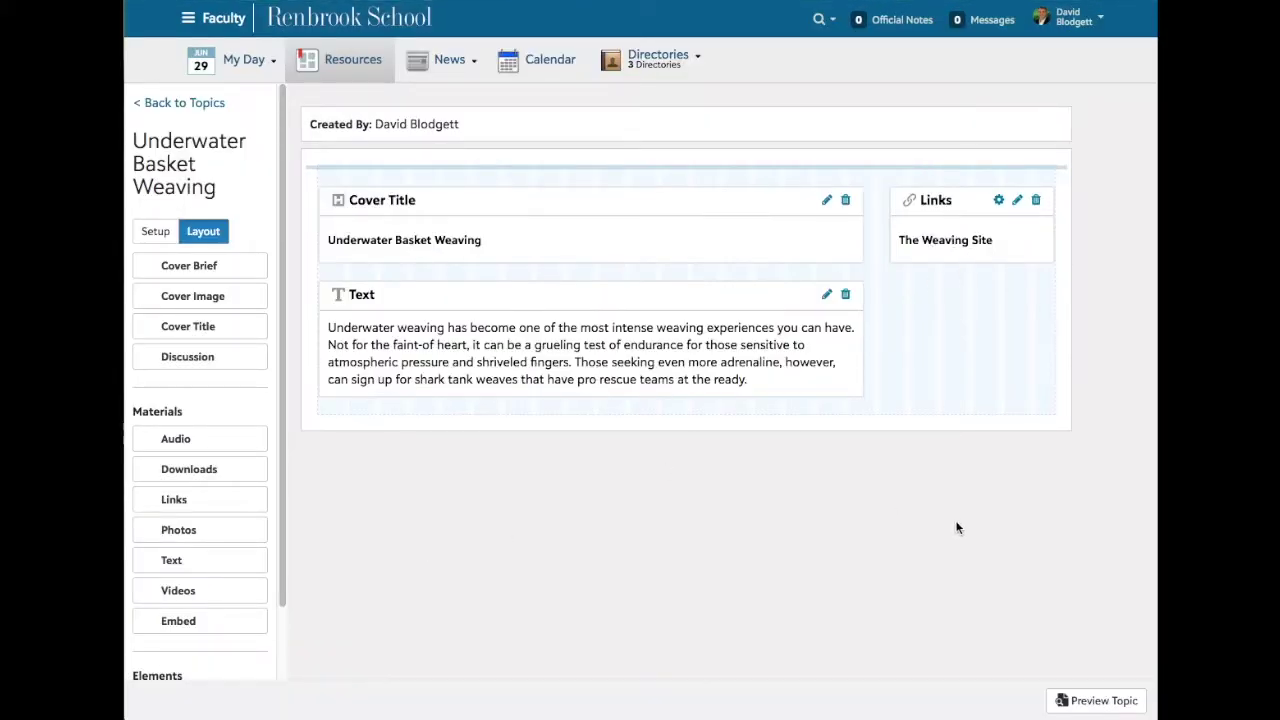
Preview the finished topic page and return to its layout editor
left_click(1107, 703)
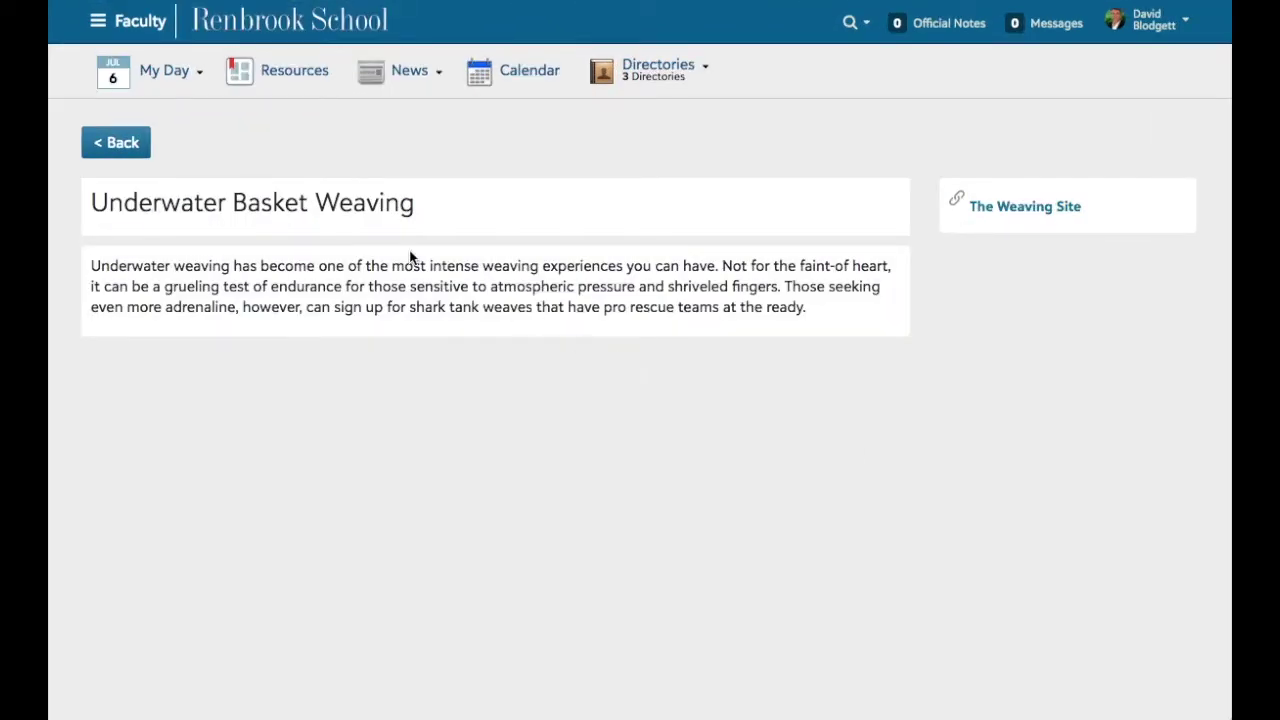
left_click(112, 145)
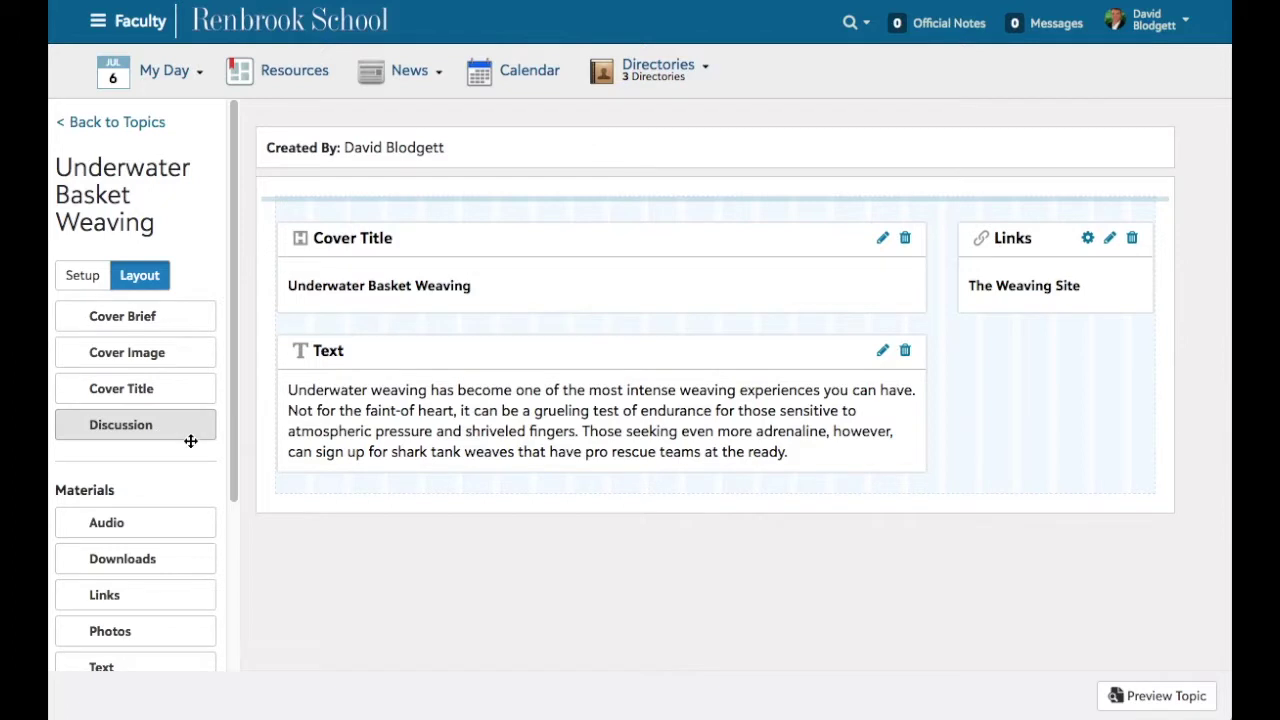
Add a Photos block above Links in the narrow column, titling its album "Basket styles" and allowing users to download images
scroll(187, 440, "down", 3)
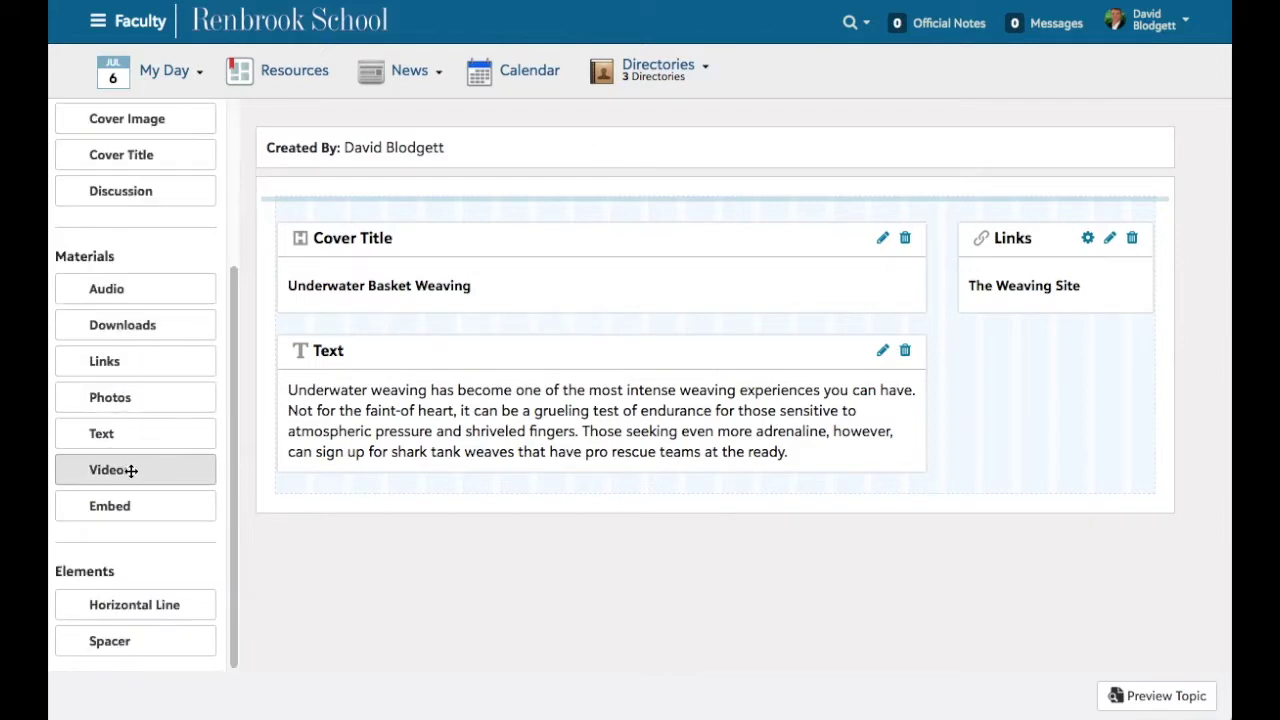
left_click_drag(120, 398, 1046, 231)
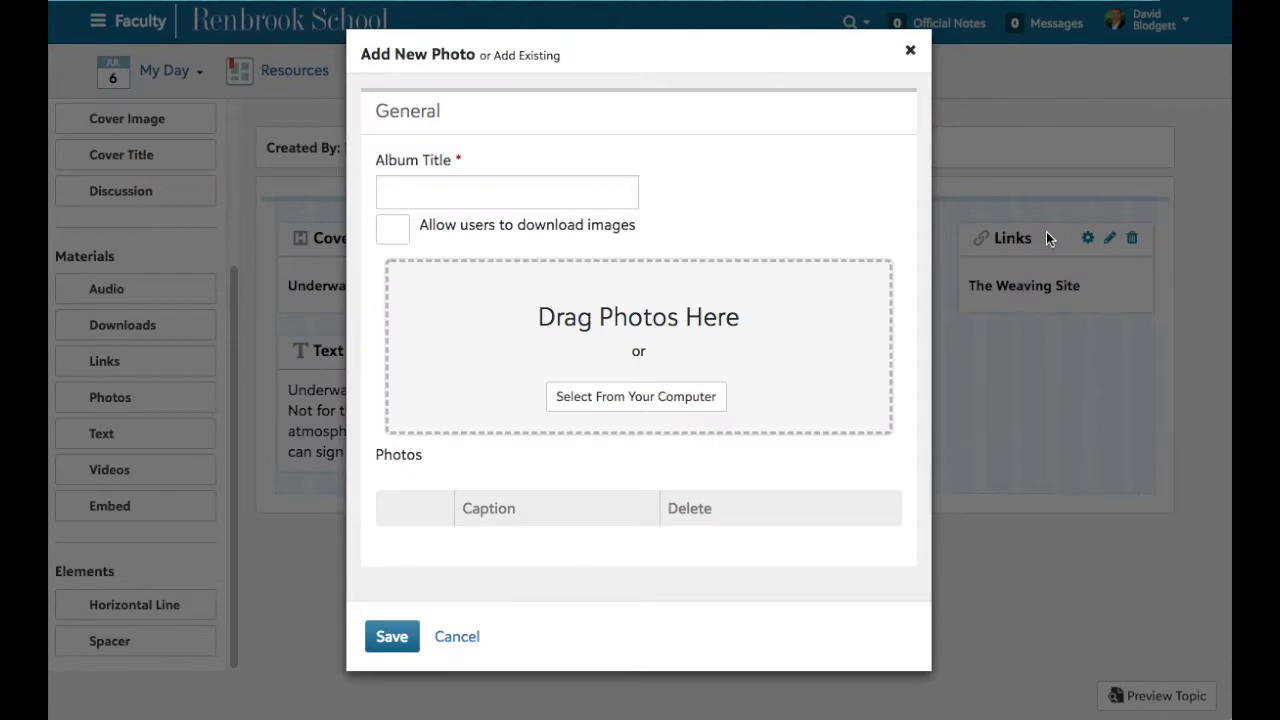
left_click(437, 200)
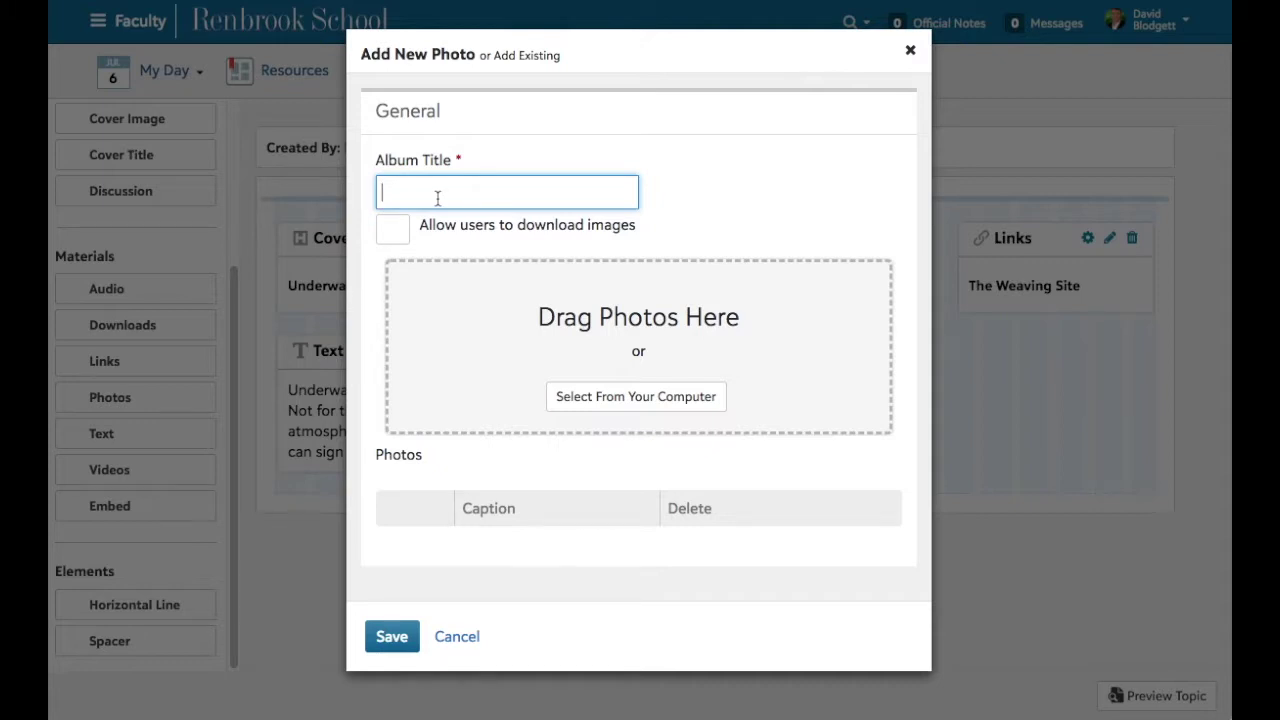
type("Basket styles")
left_click(398, 235)
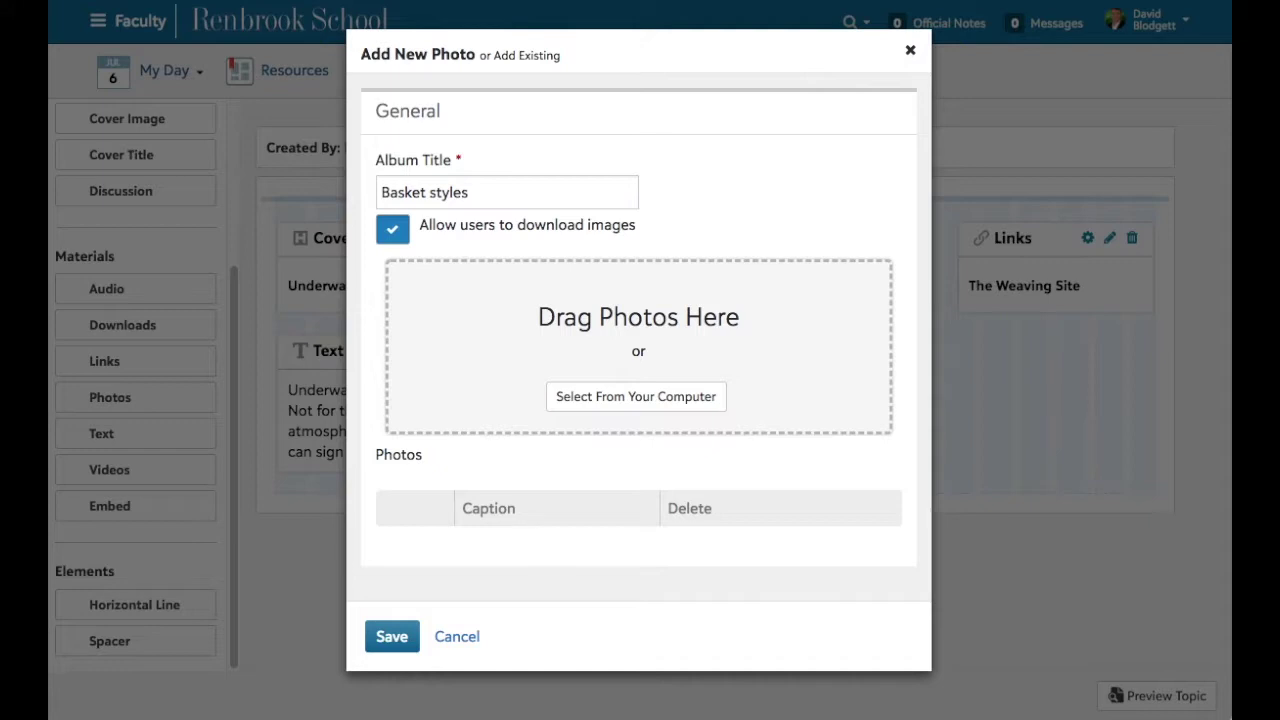
Add the basket photo without handles, captioned "Turkeish Style basket", save the album and preview the topic page
left_click_drag(1232, 195, 538, 338)
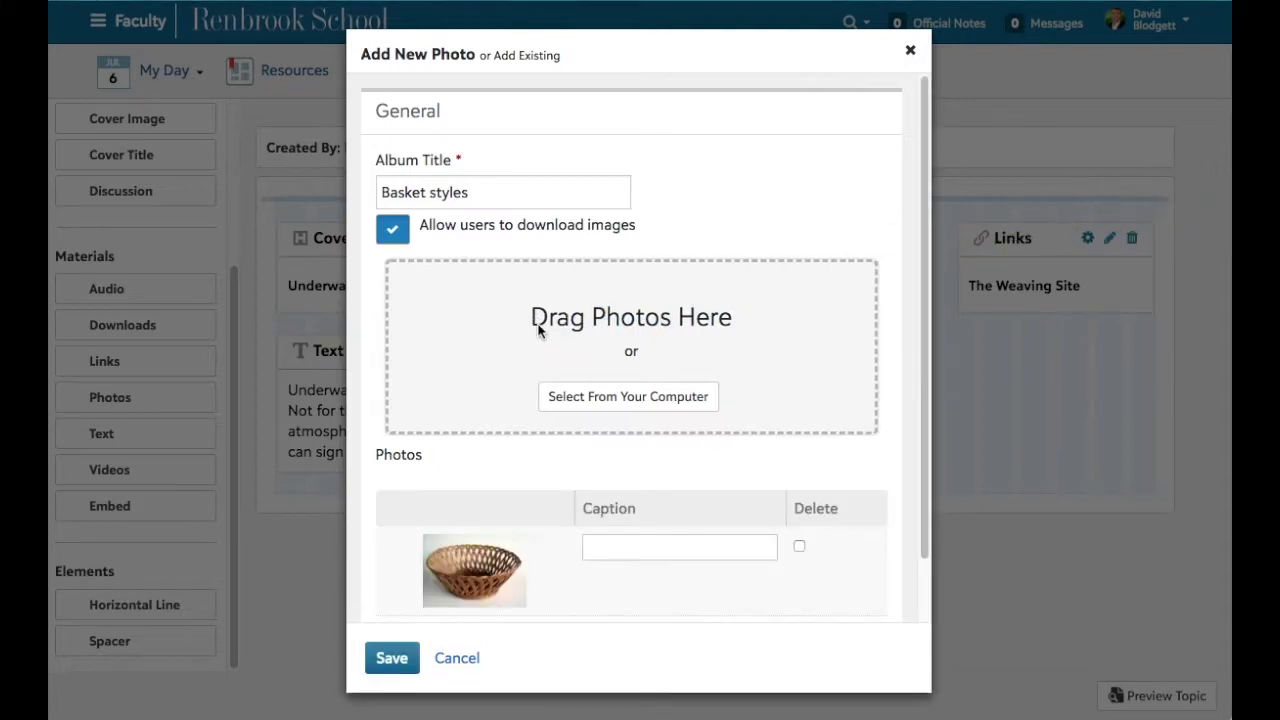
left_click(648, 549)
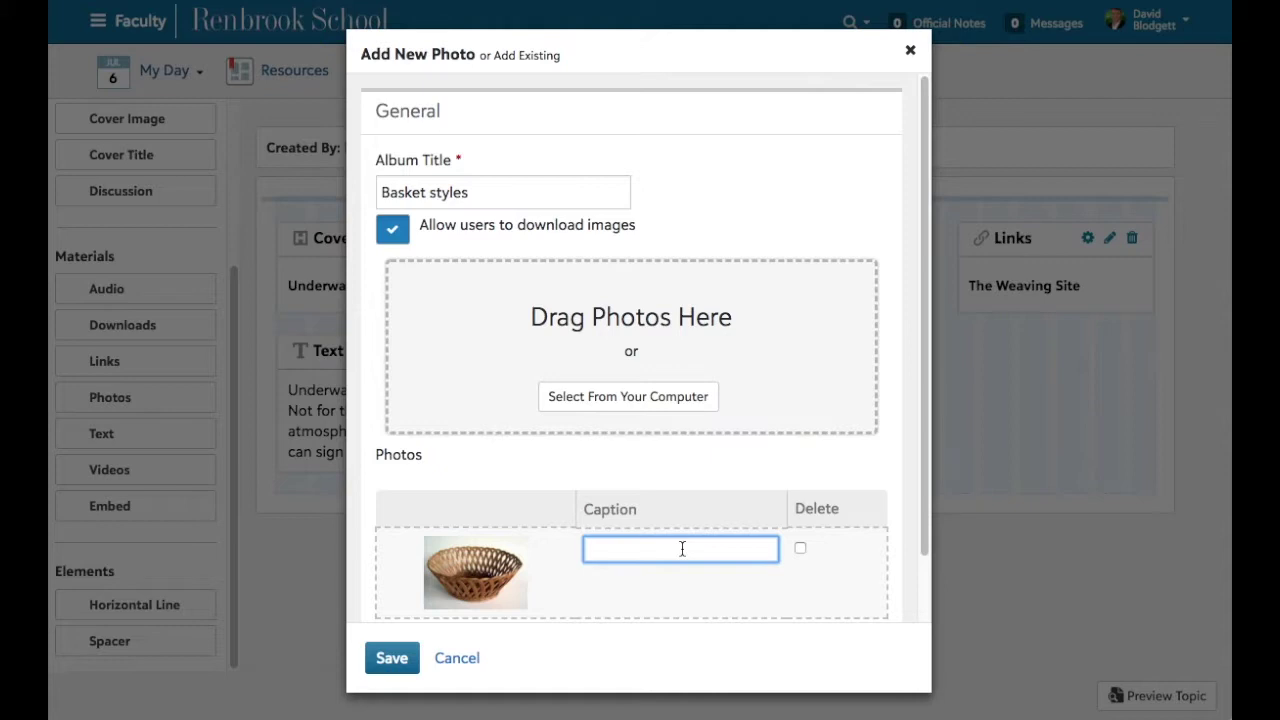
type("Turkeish Style basket")
left_click(393, 660)
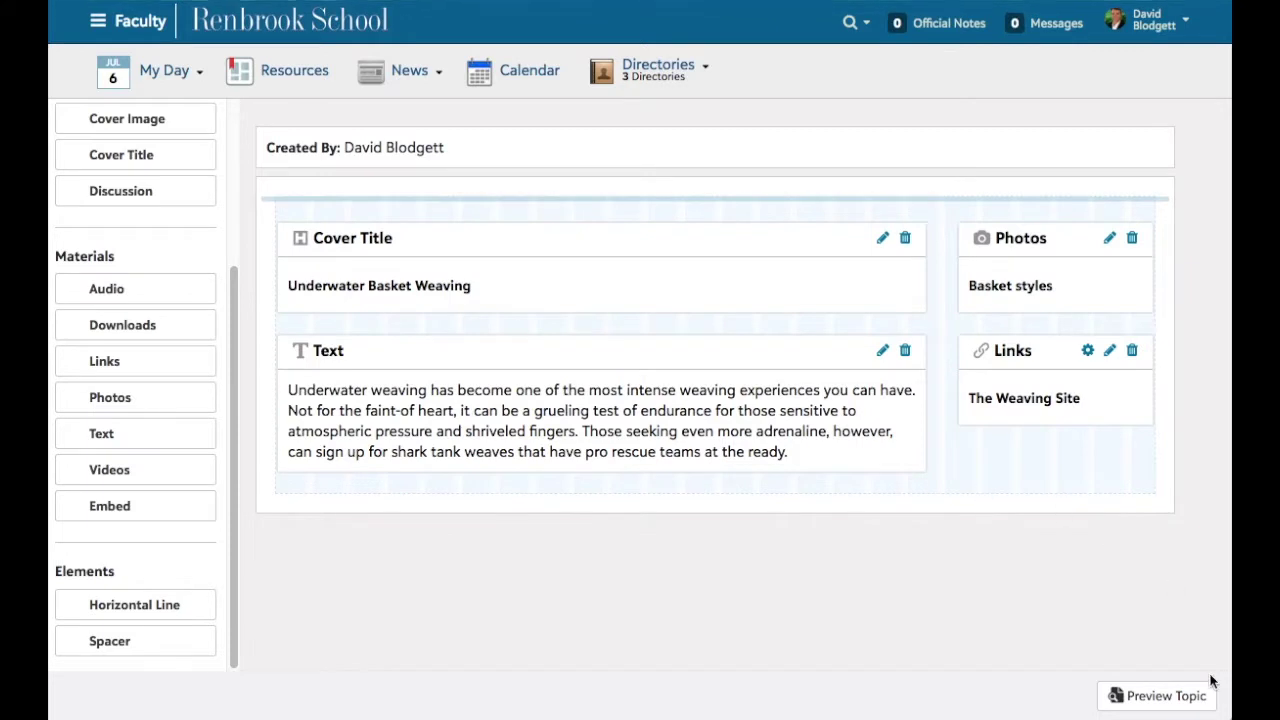
left_click(1142, 696)
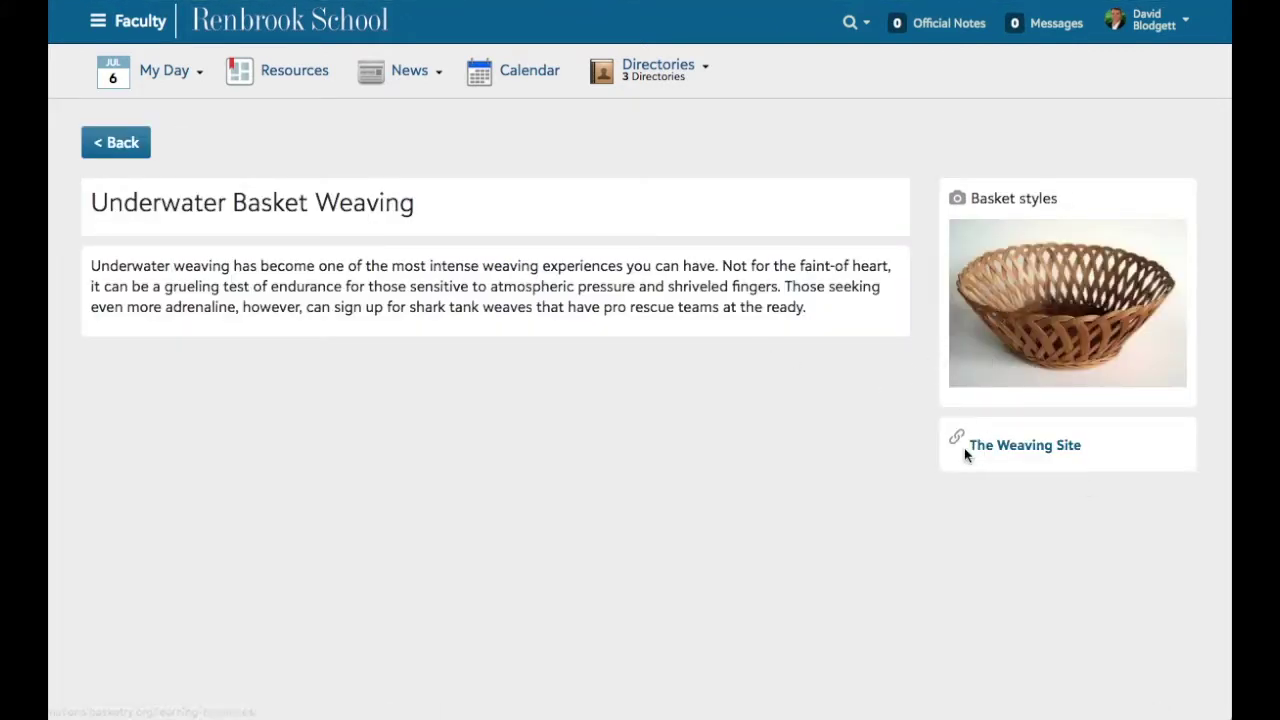
left_click(125, 141)
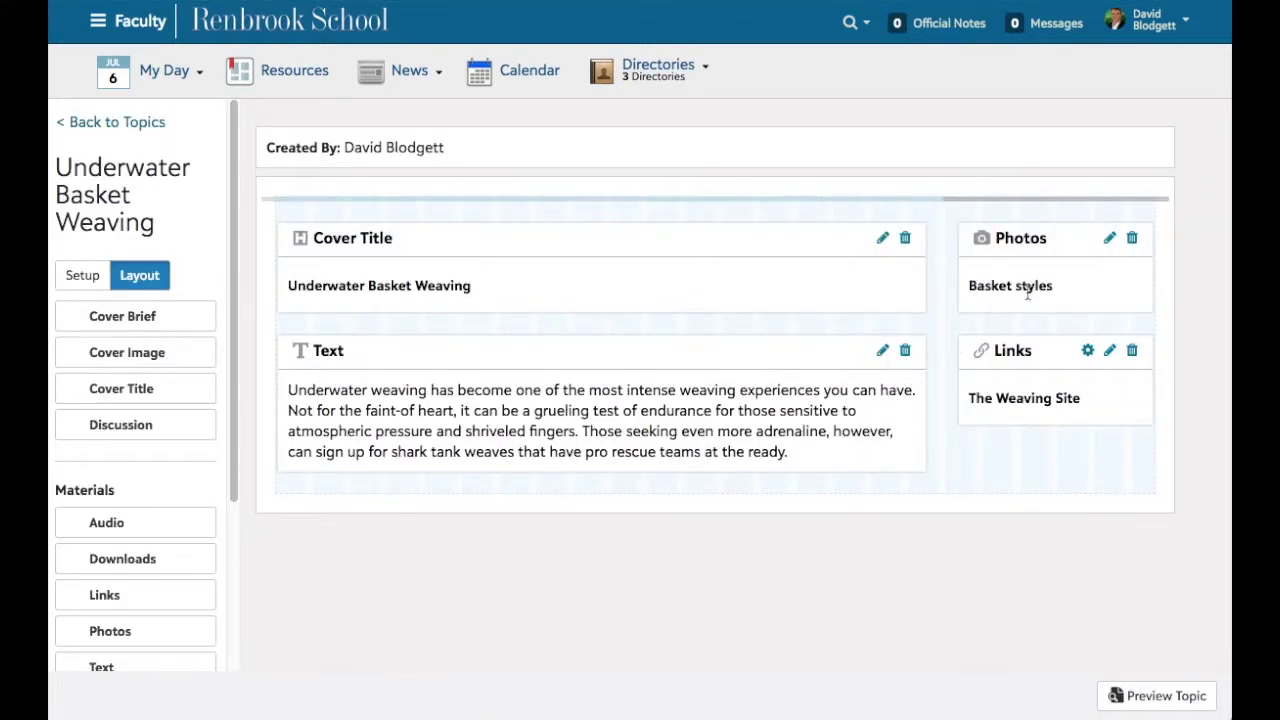
Reopen the Basket styles album for editing and add the double-handled and single-handled basket photos
left_click(1109, 239)
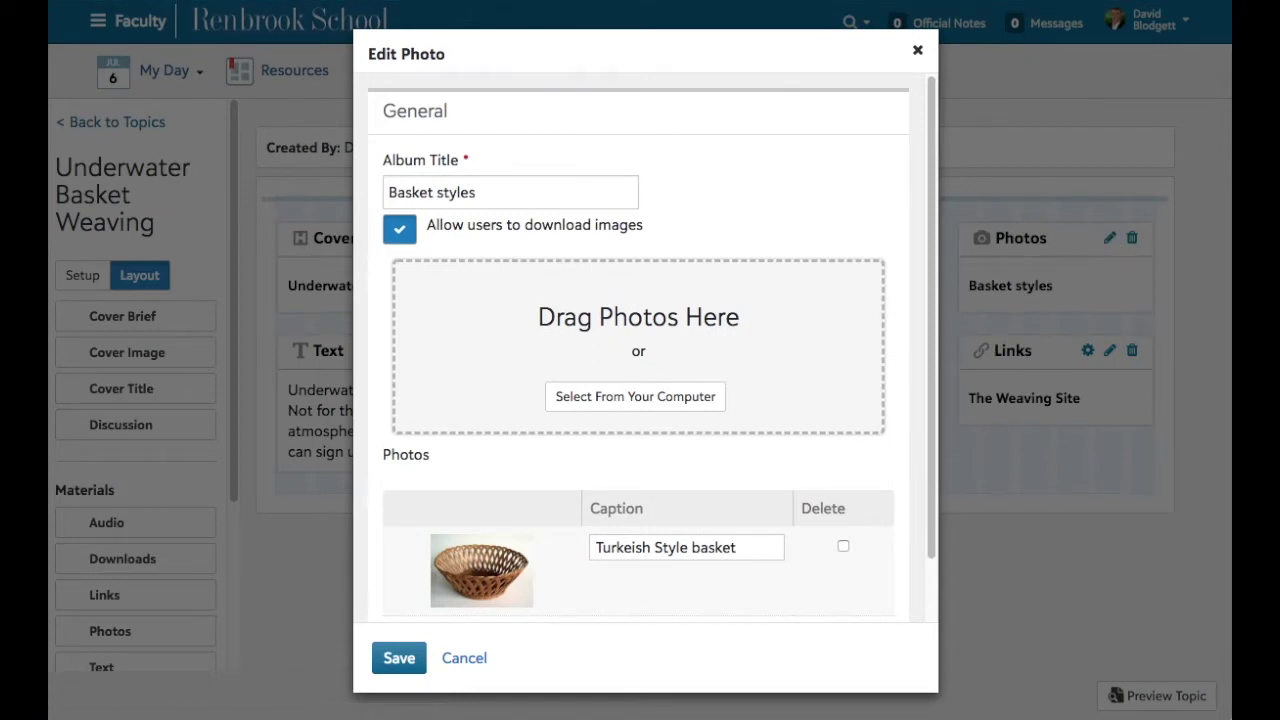
left_click_drag(1127, 220, 600, 350)
left_click_drag(1230, 240, 683, 292)
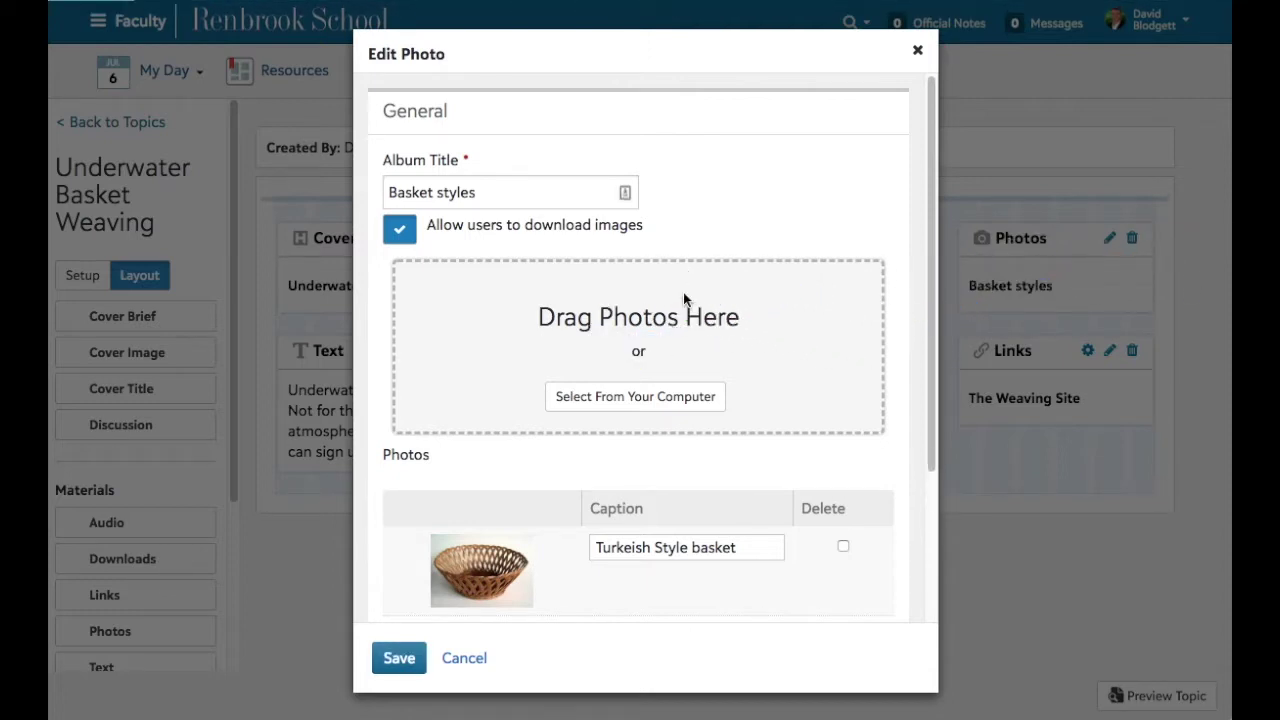
scroll(744, 334, "down", 5)
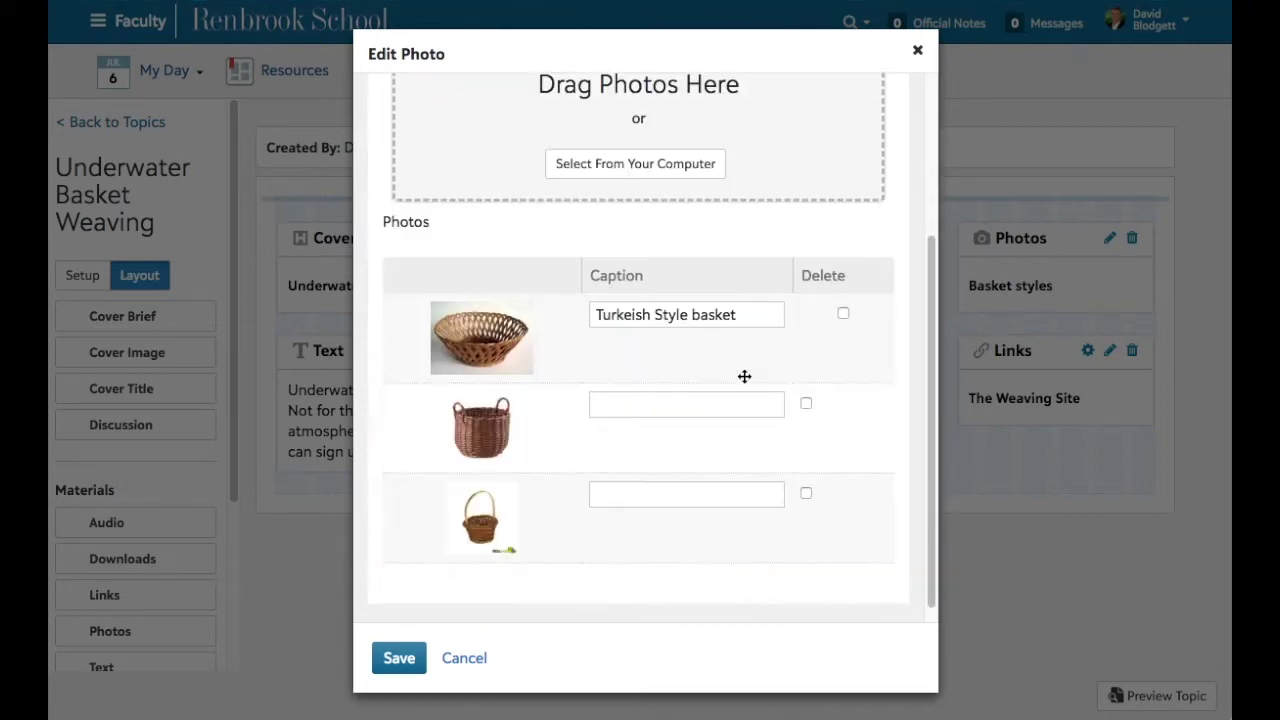
Caption the two new photos "Eastern European double handle" and "Single handled Mongolian", and save the album
left_click(684, 405)
type("Easter")
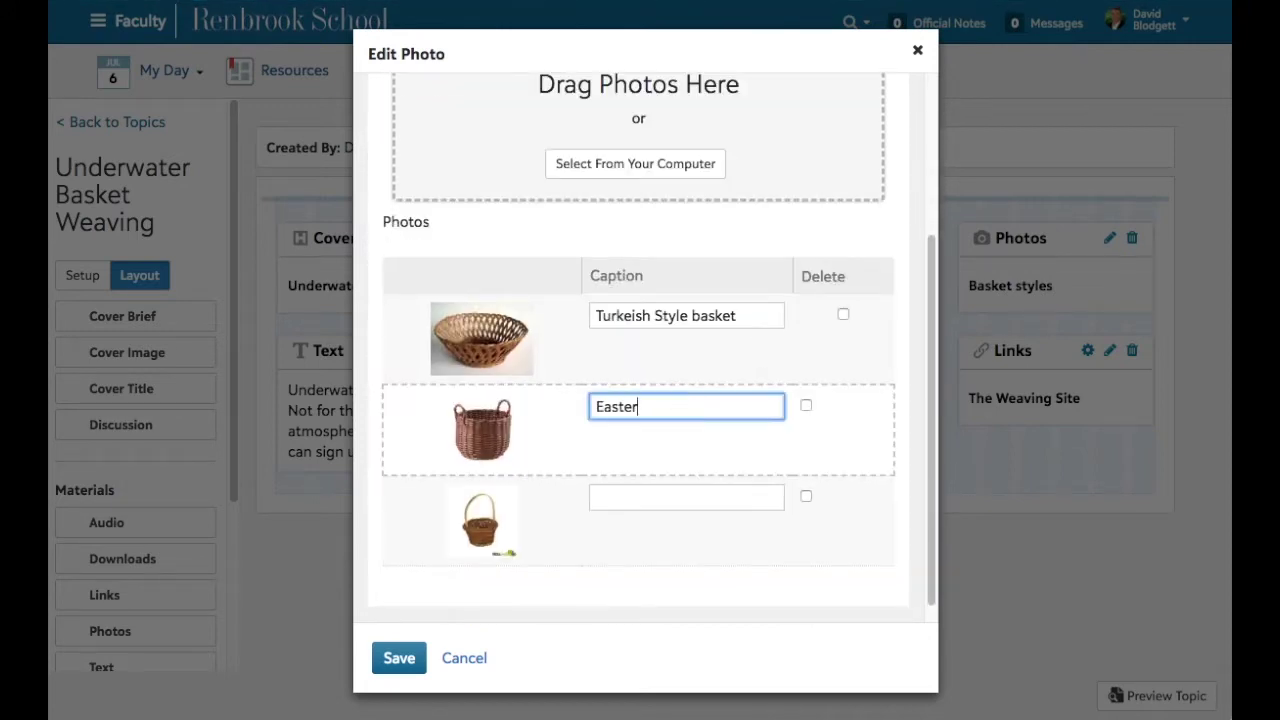
type("n European double handle")
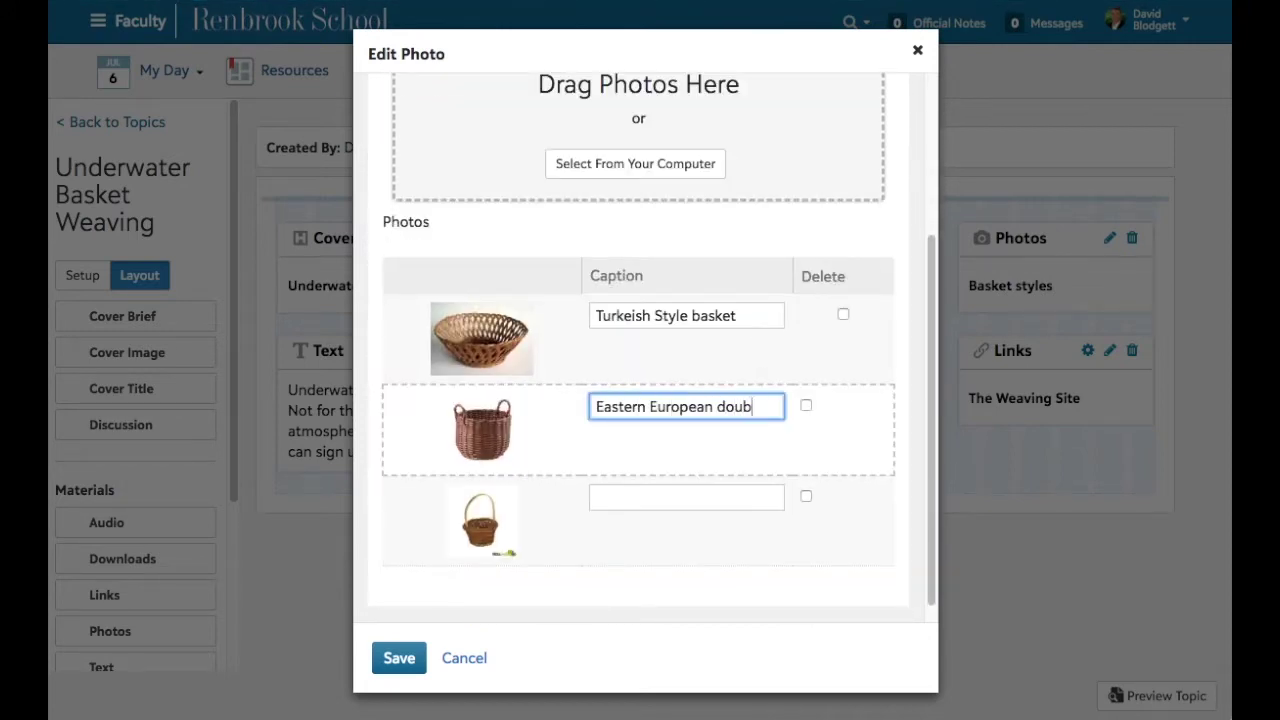
left_click(663, 494)
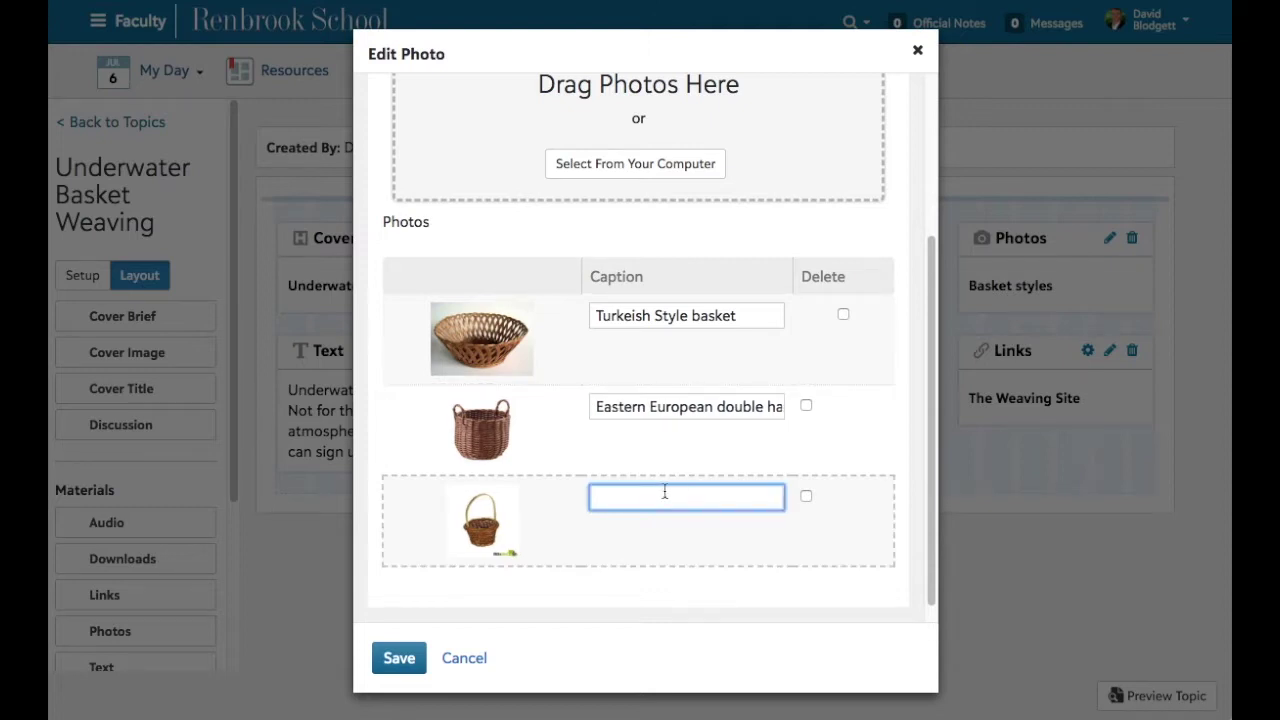
type("Single handle Mongl")
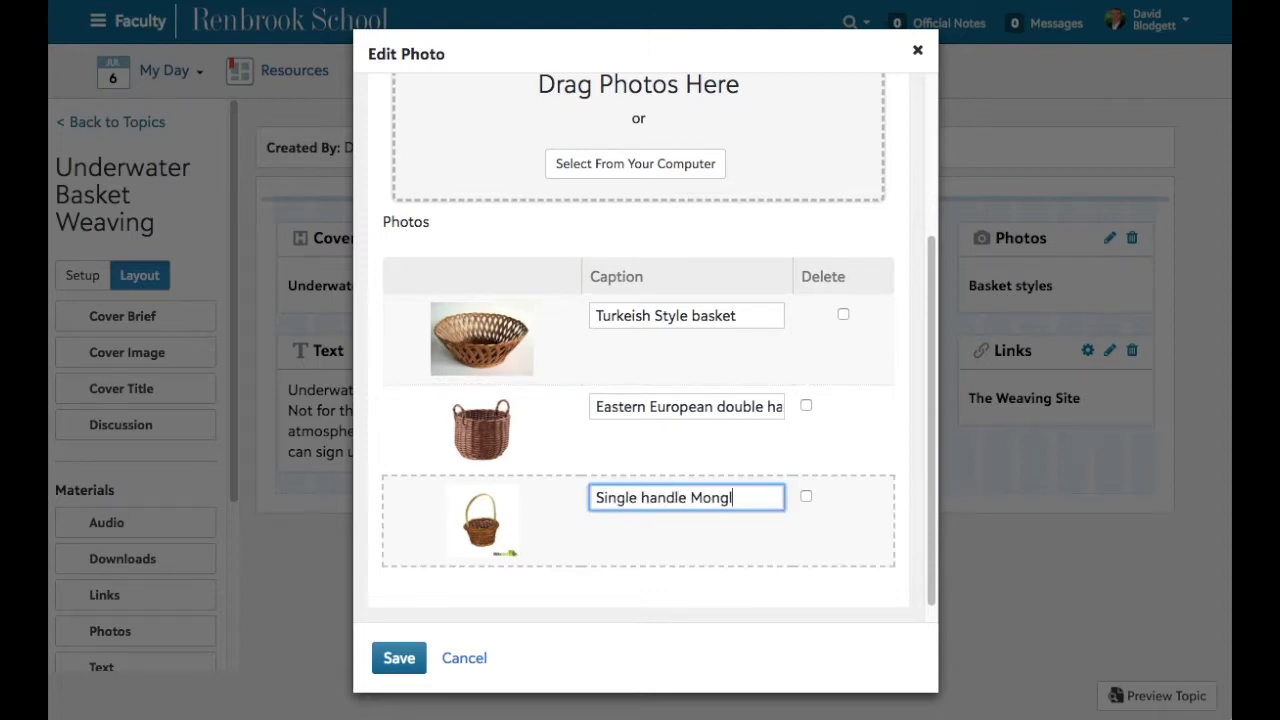
key("BackSpace")
type("olian")
left_click(684, 497)
type("d")
scroll(601, 572, "up", 2)
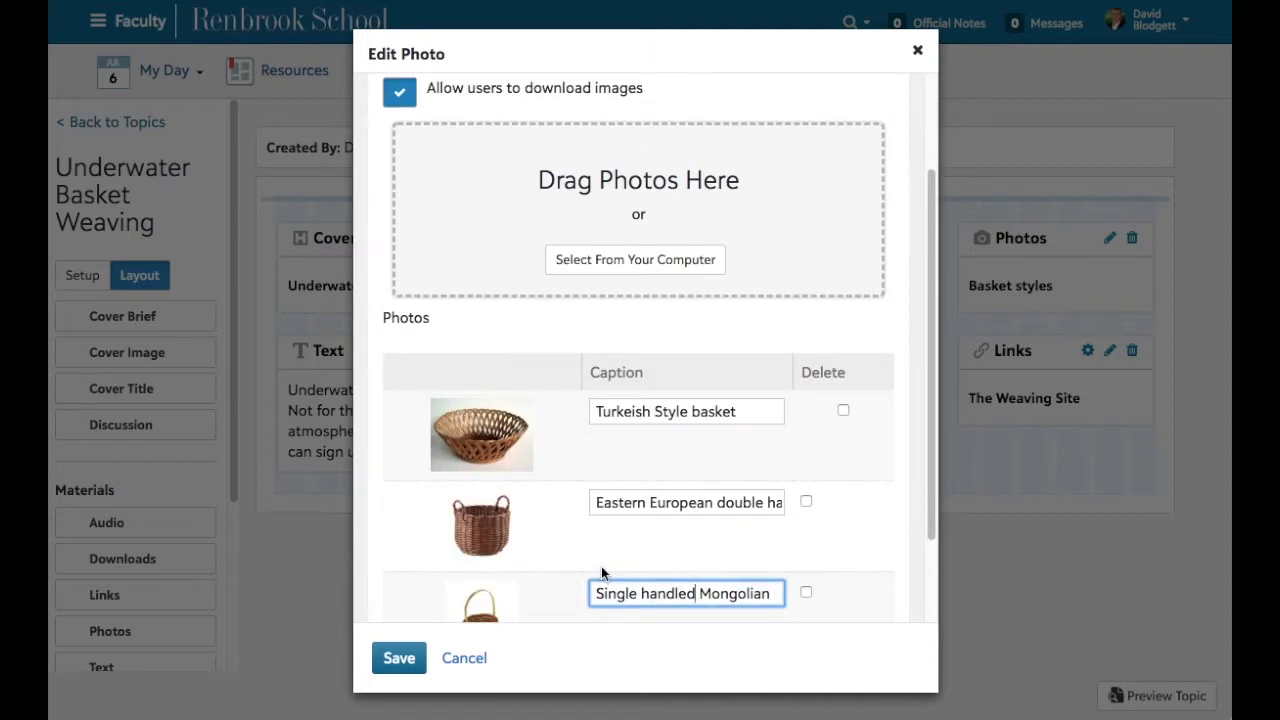
left_click(408, 664)
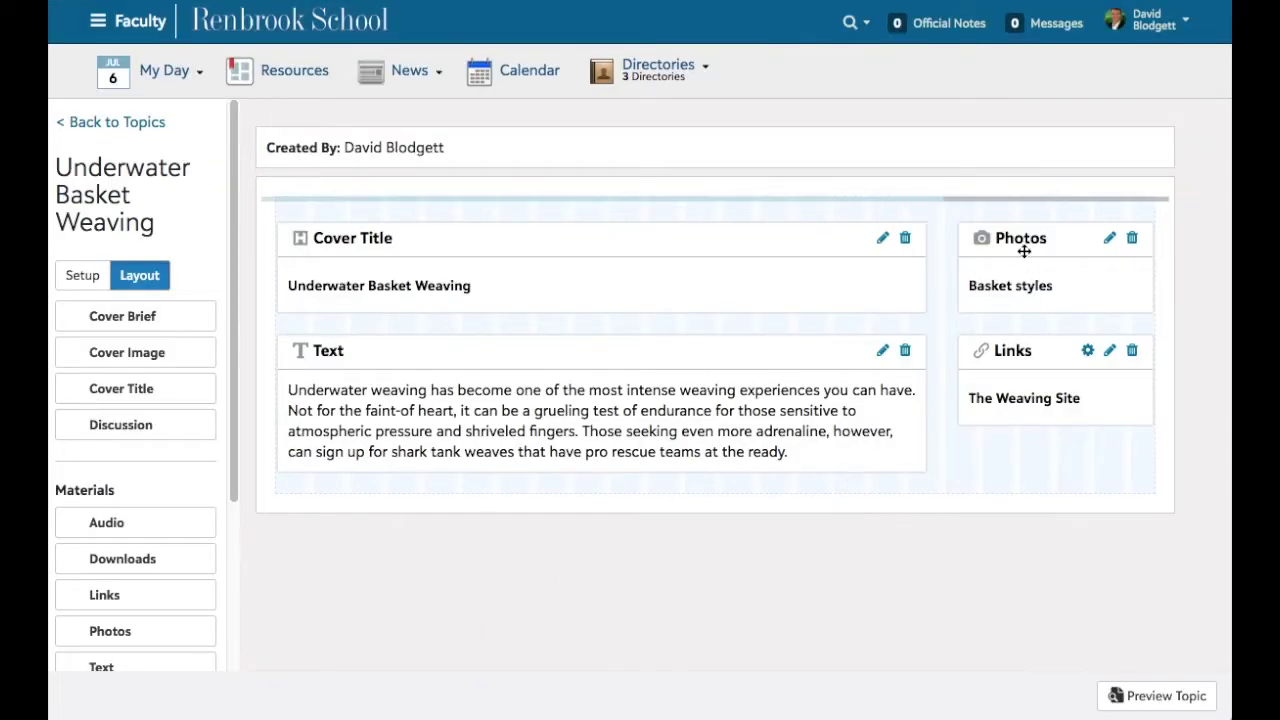
Preview the topic page and examine the Basket styles album's thumbnails, individual photos and caption details, then return to the layout editor
left_click(1125, 691)
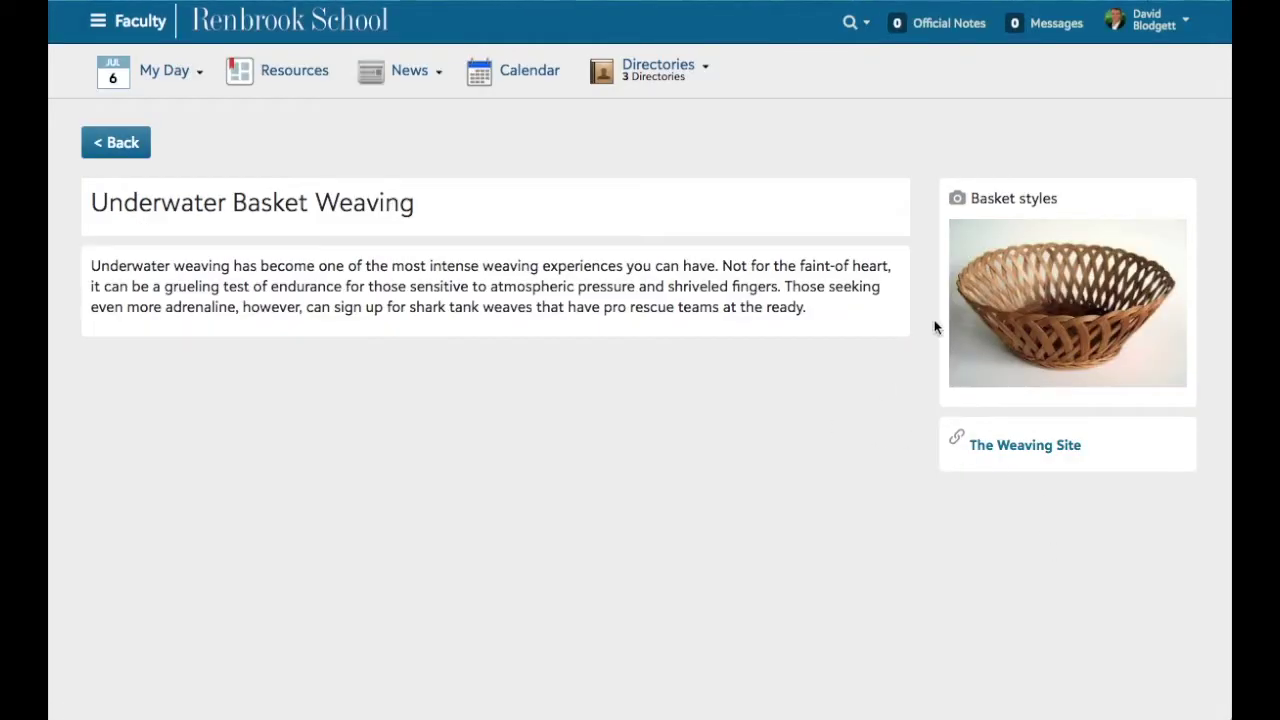
left_click(1056, 287)
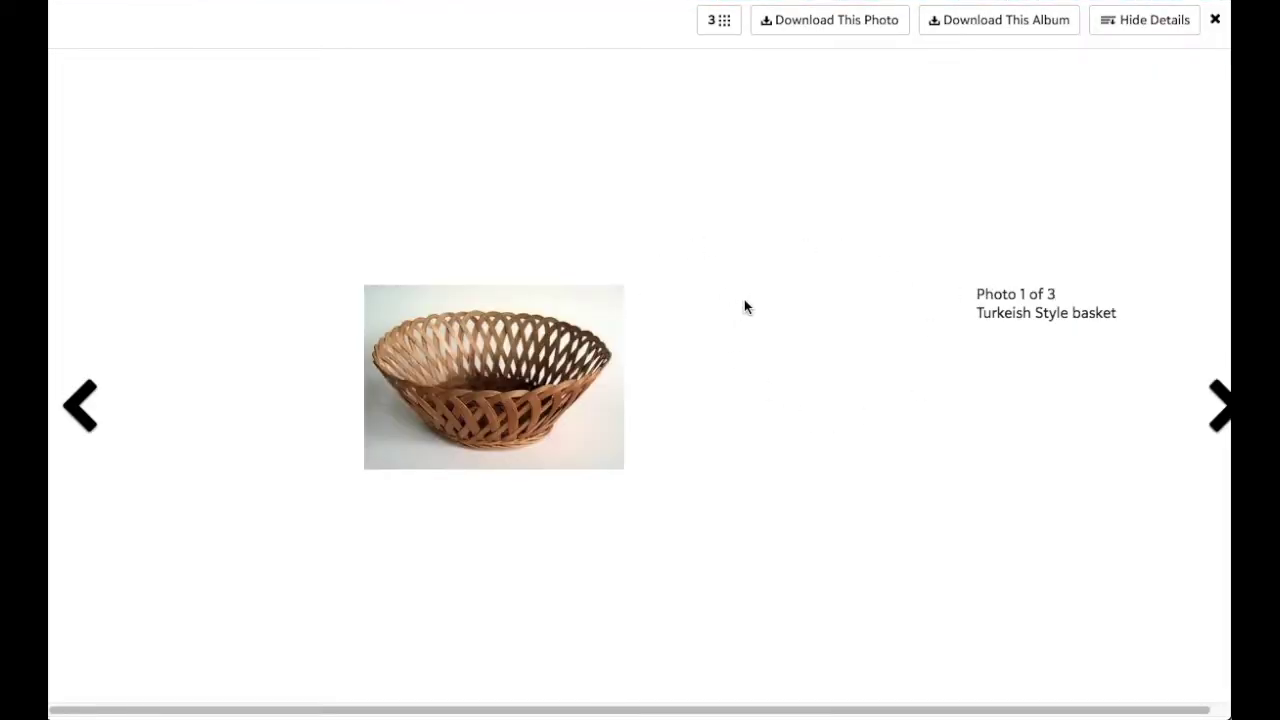
left_click(720, 22)
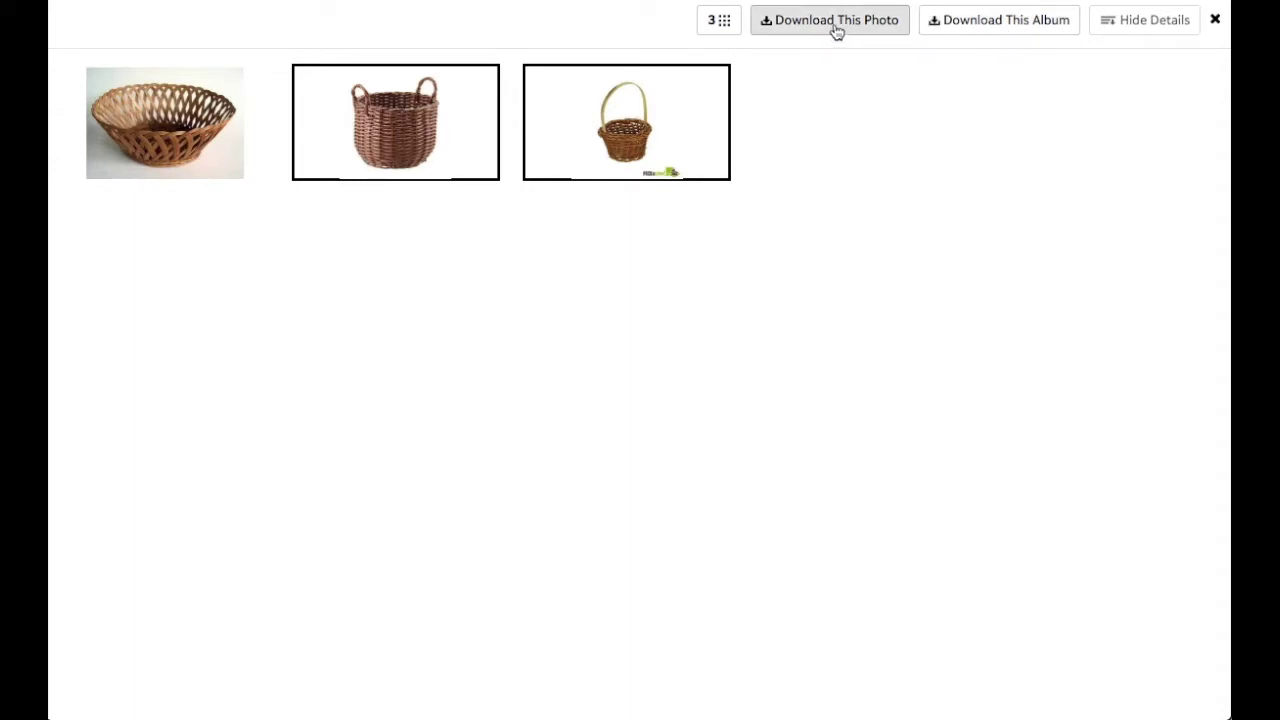
left_click(724, 22)
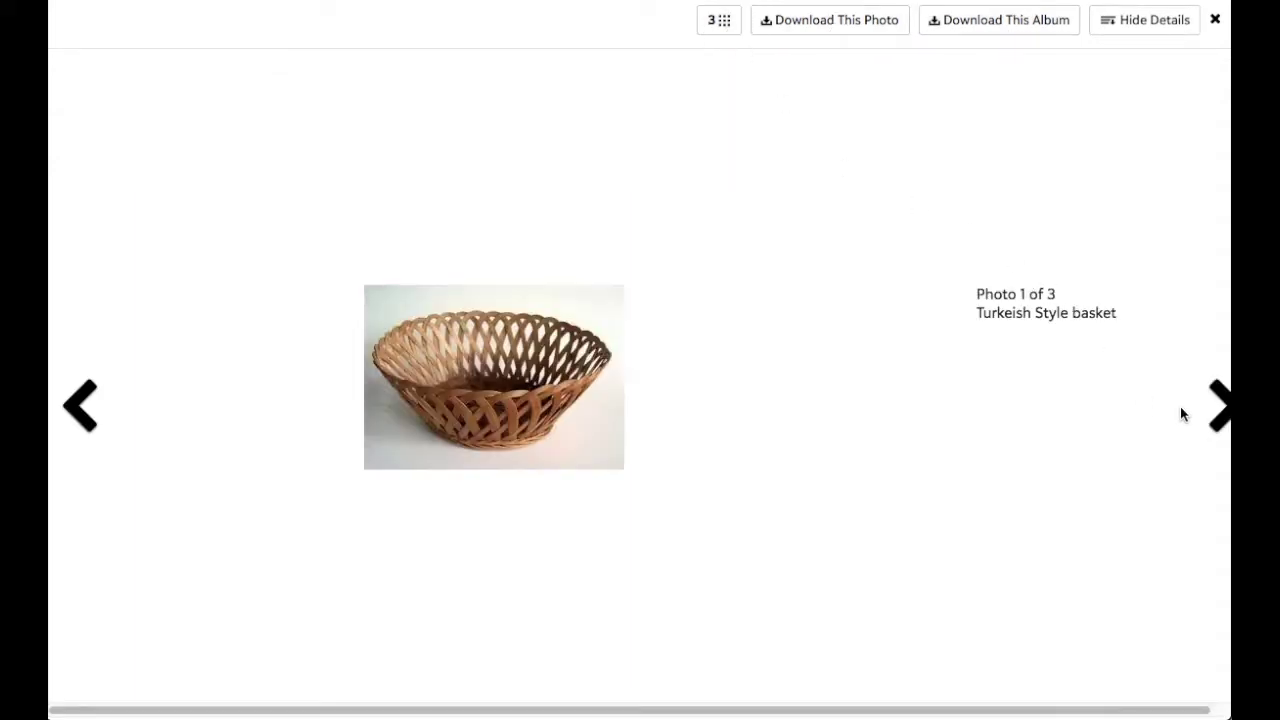
left_click(1218, 402)
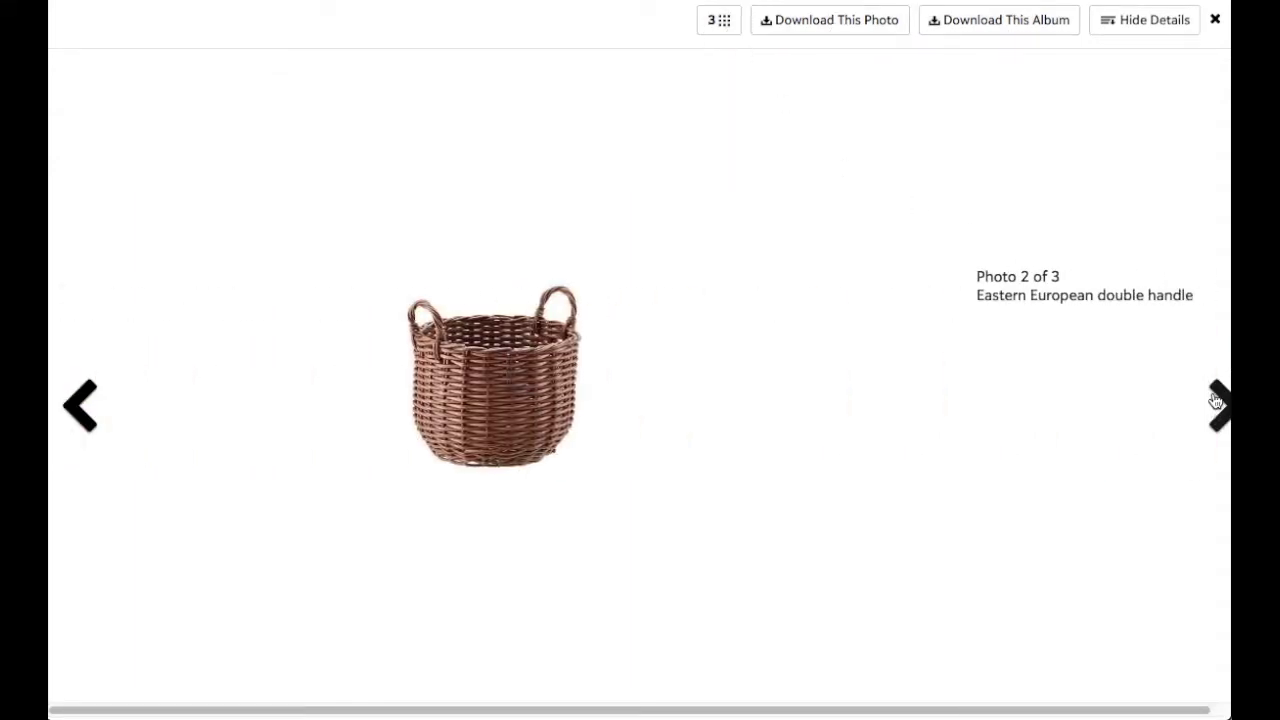
left_click(1218, 402)
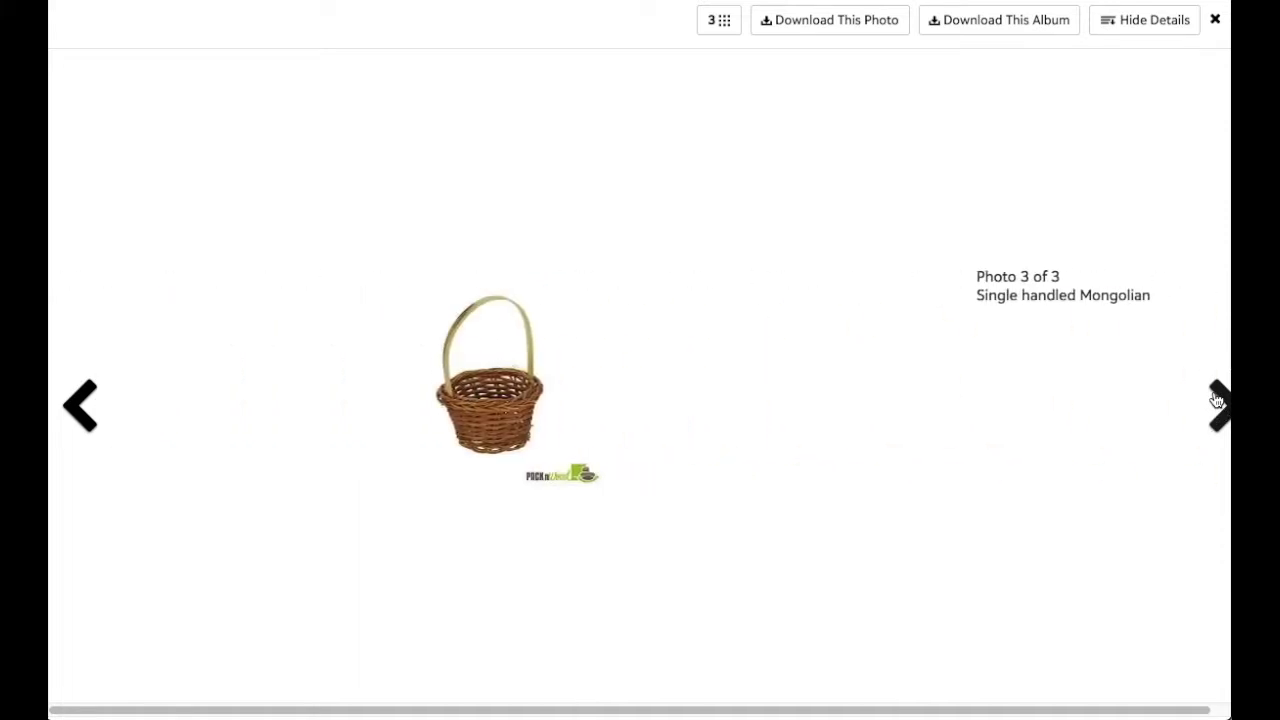
left_click(1218, 402)
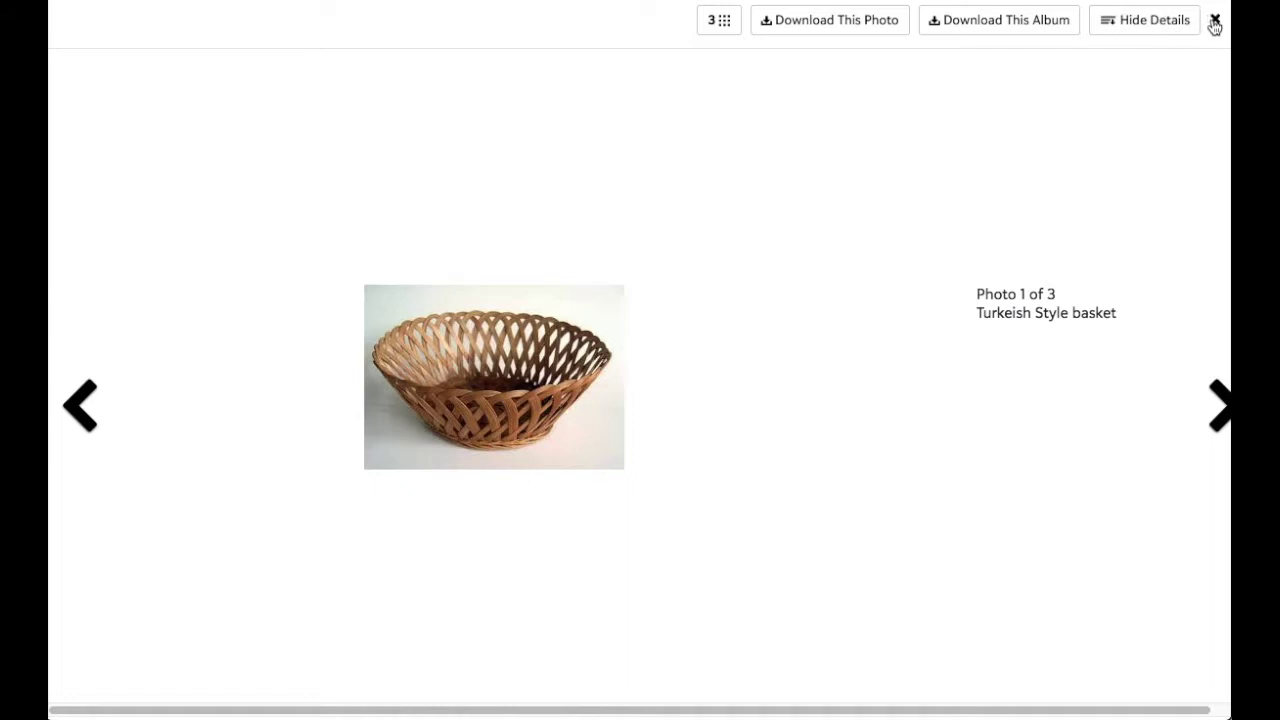
left_click(1134, 20)
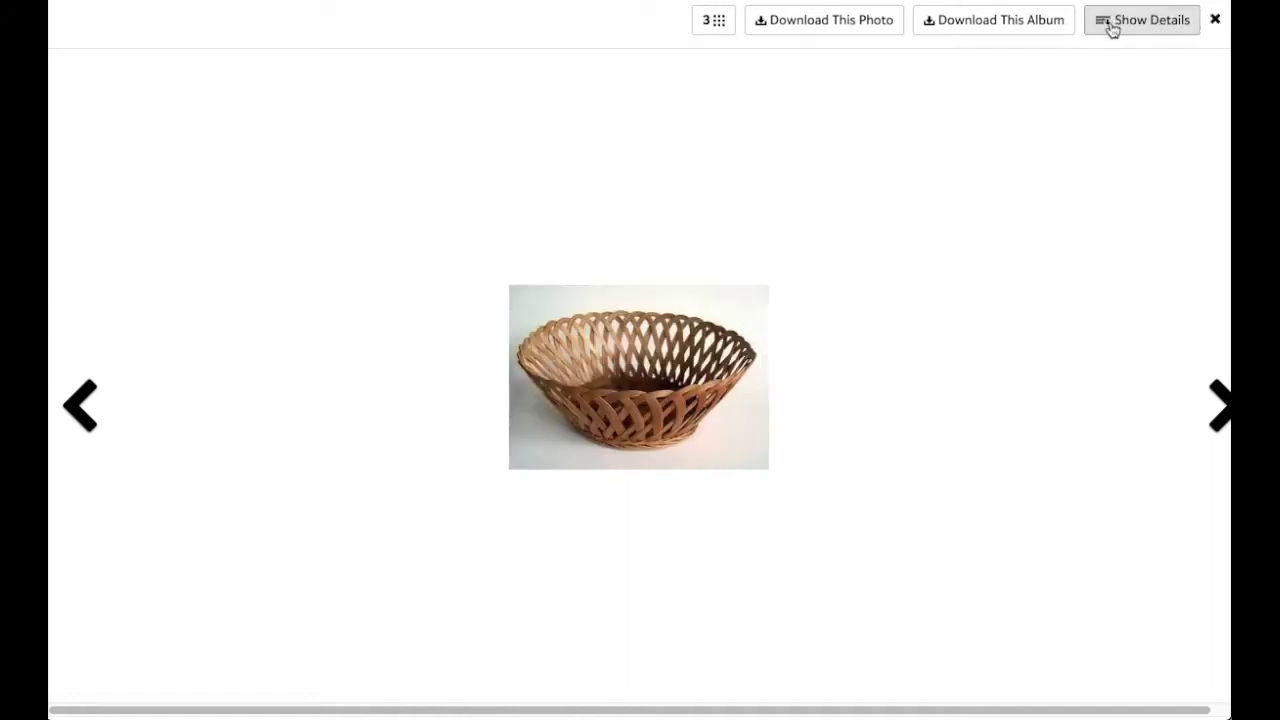
left_click(1134, 22)
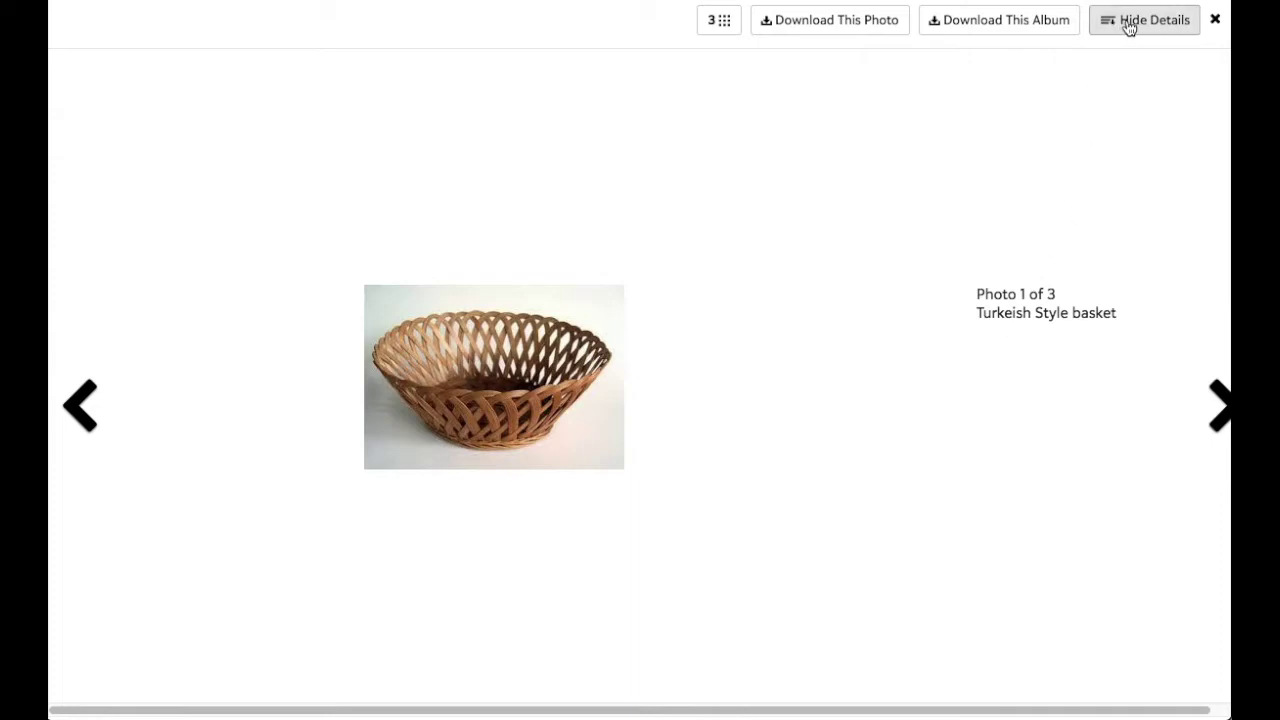
left_click(1135, 27)
left_click(1215, 19)
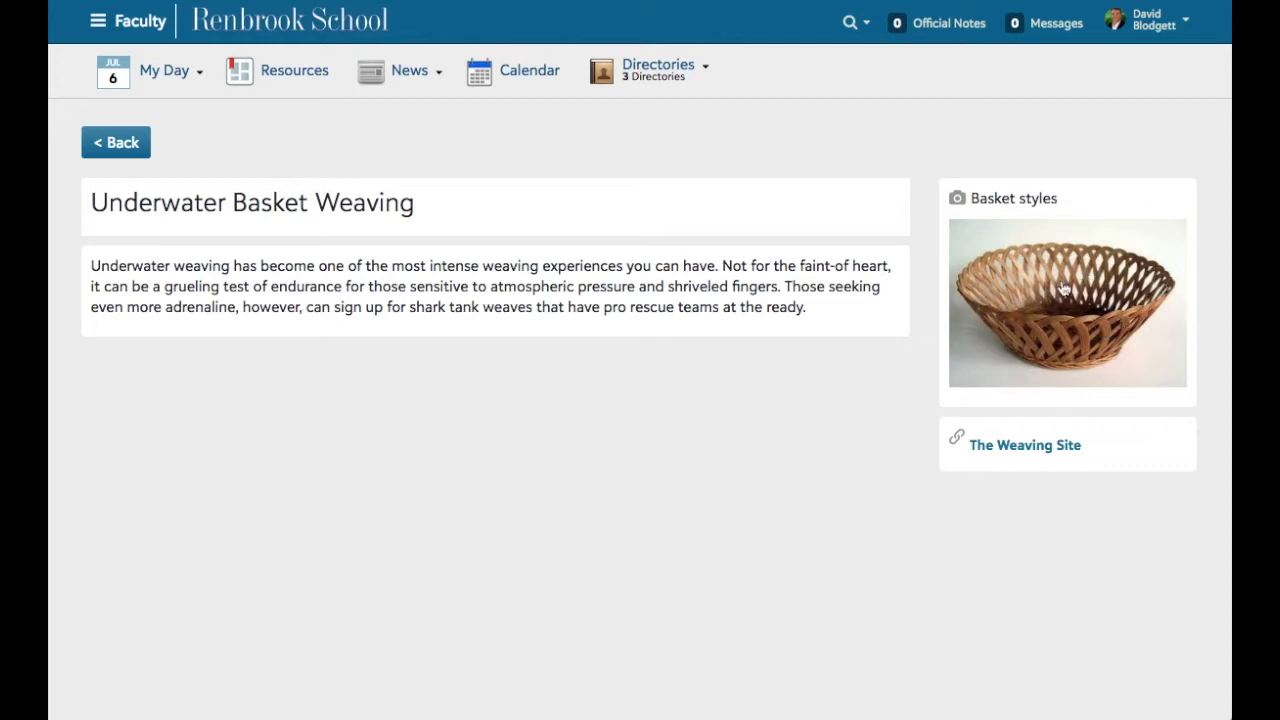
left_click(110, 148)
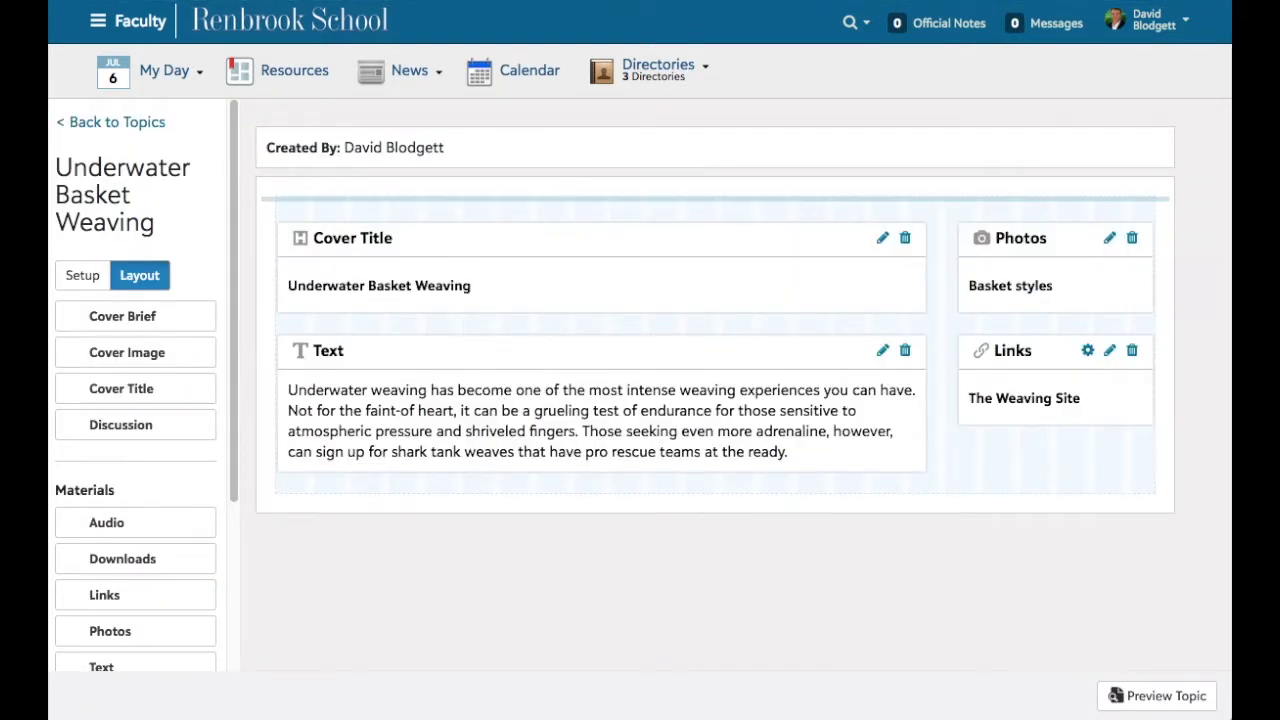
Move the Photos block into the wide column below the Text block and preview the rearranged topic page
left_click(886, 386)
left_click_drag(886, 386, 606, 500)
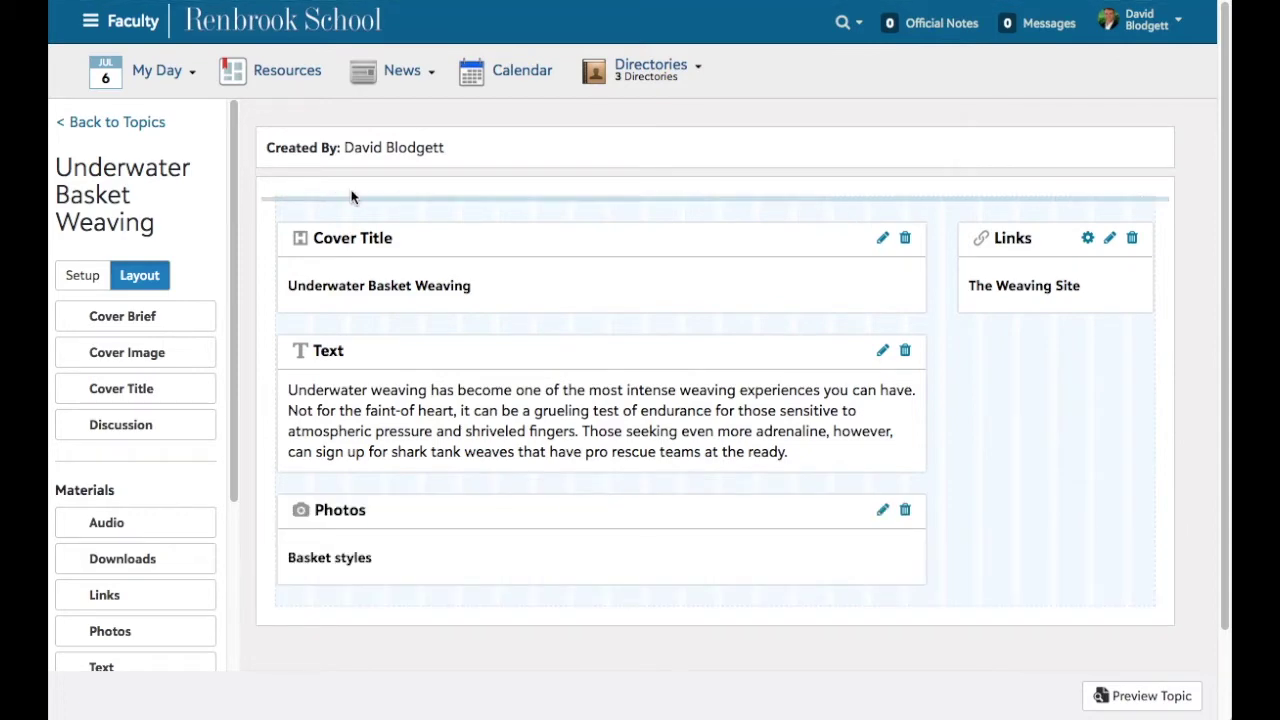
left_click(1148, 696)
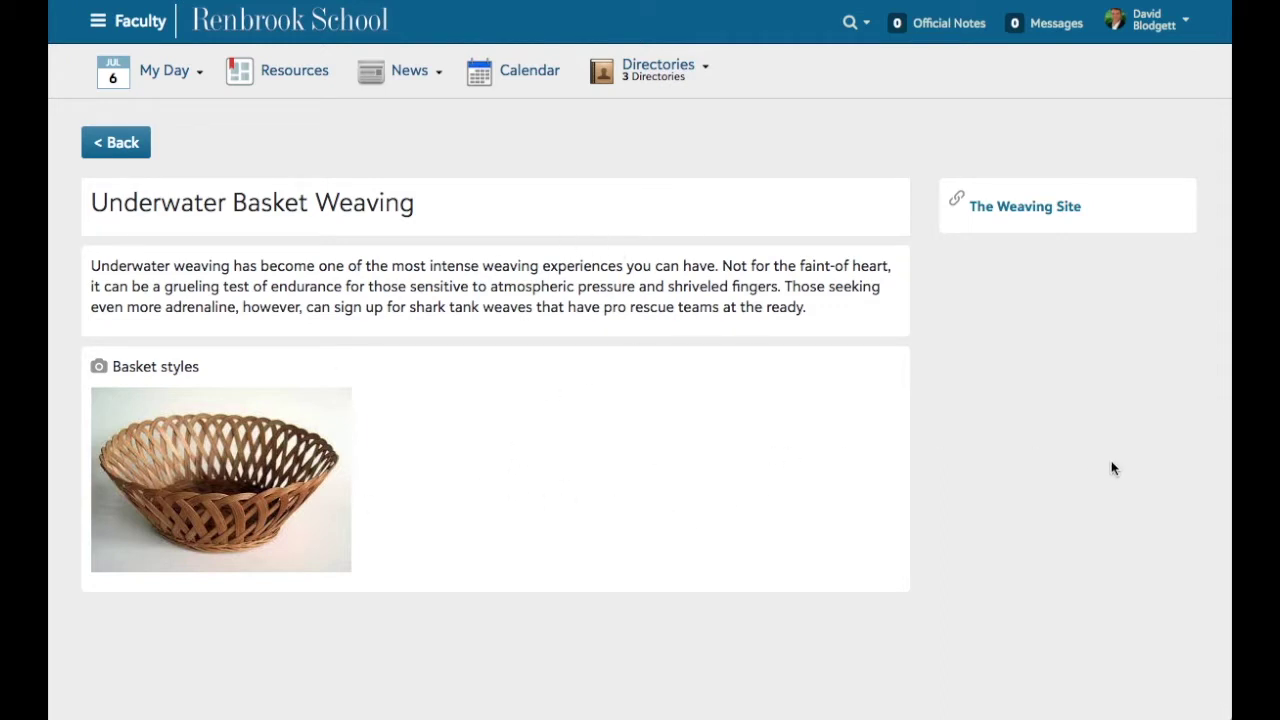
left_click(103, 143)
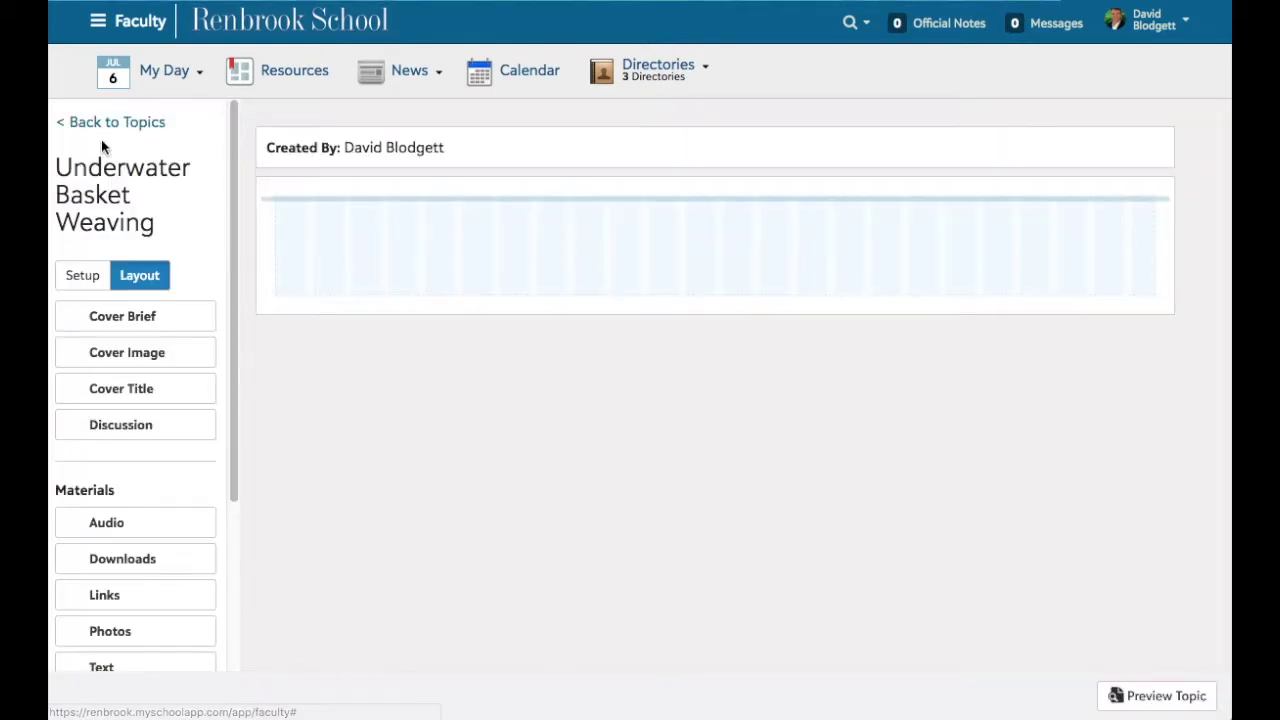
Look over the topic's settings, including the detail page layout options, and close them without changes
left_click(82, 278)
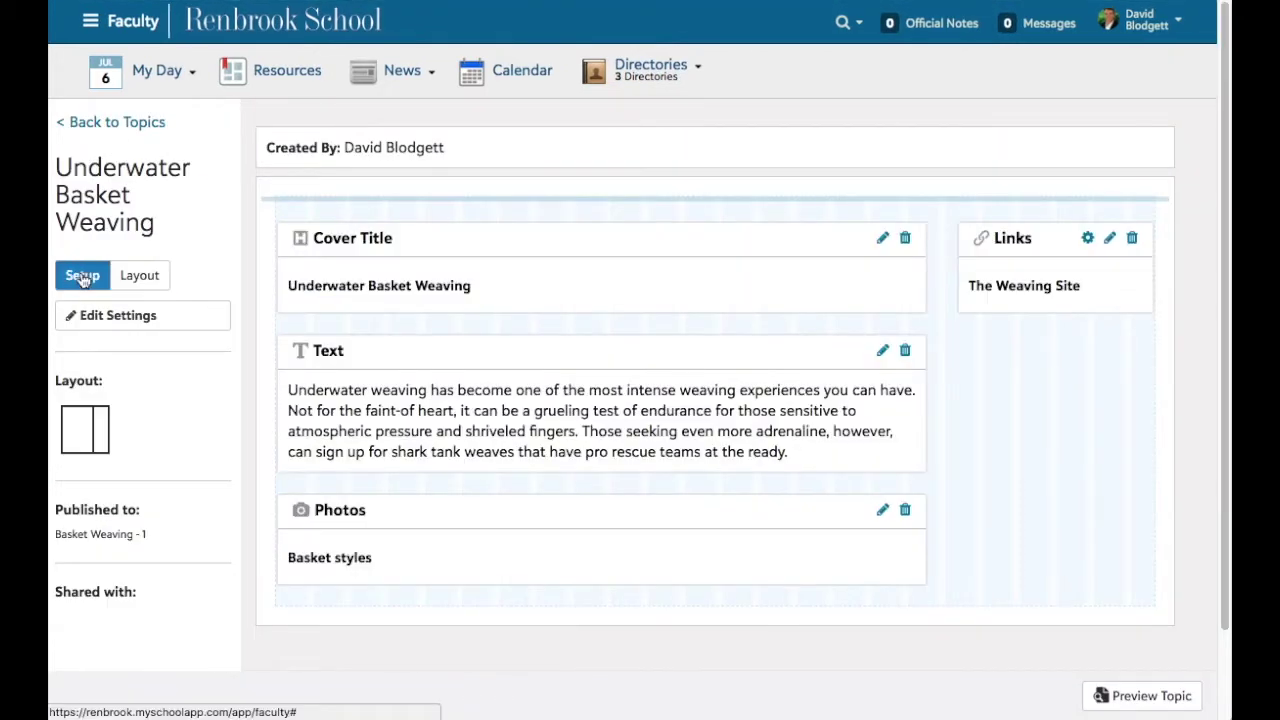
left_click(118, 326)
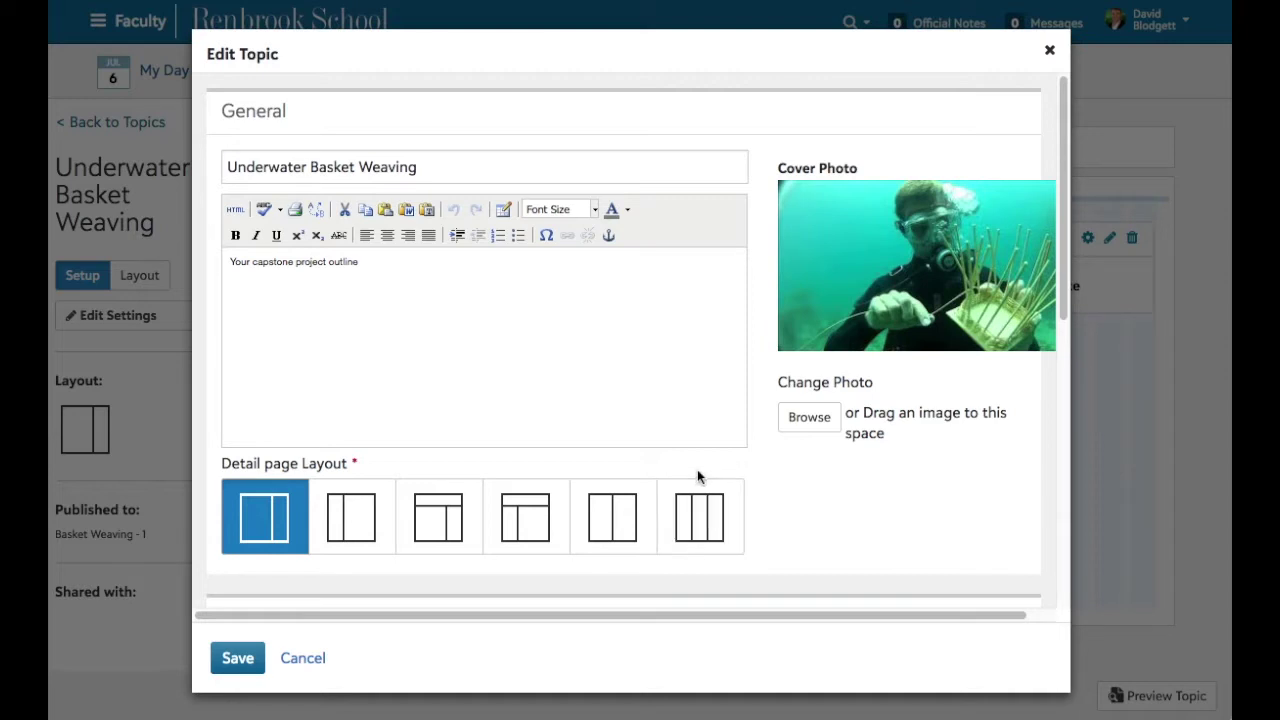
left_click(1049, 52)
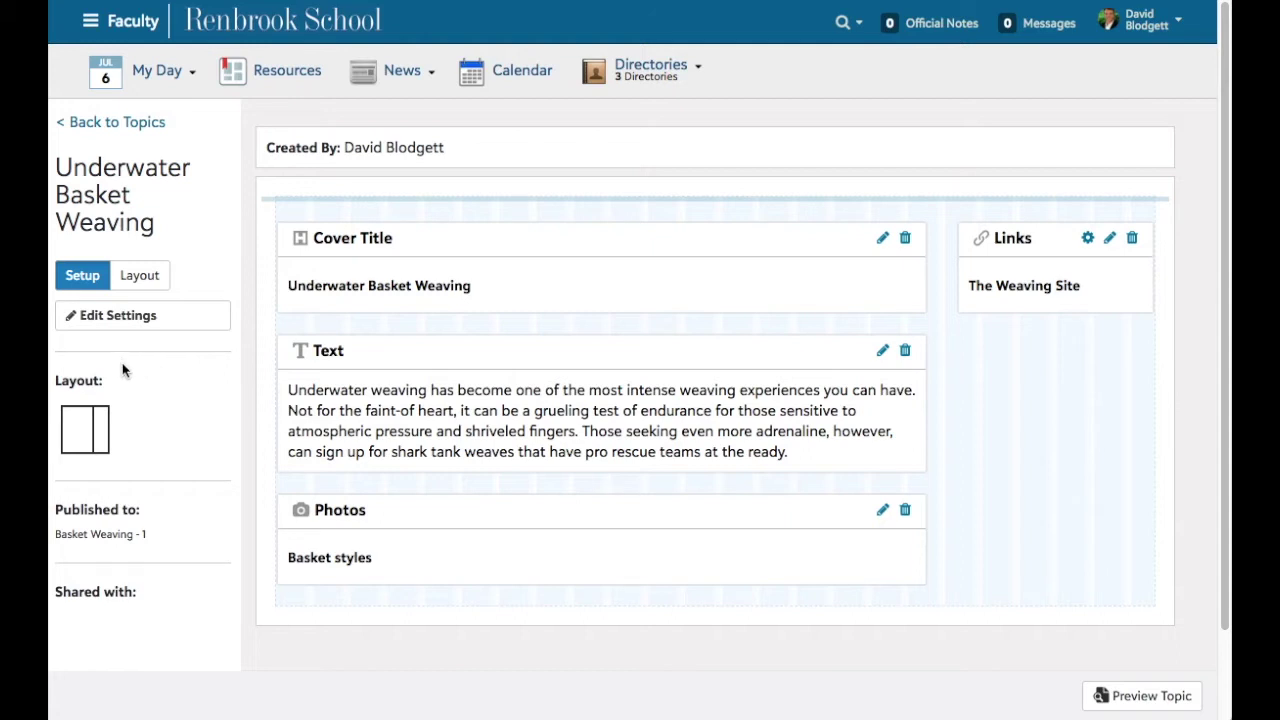
Move the Photos block into the narrow column above the Links block
left_click(139, 276)
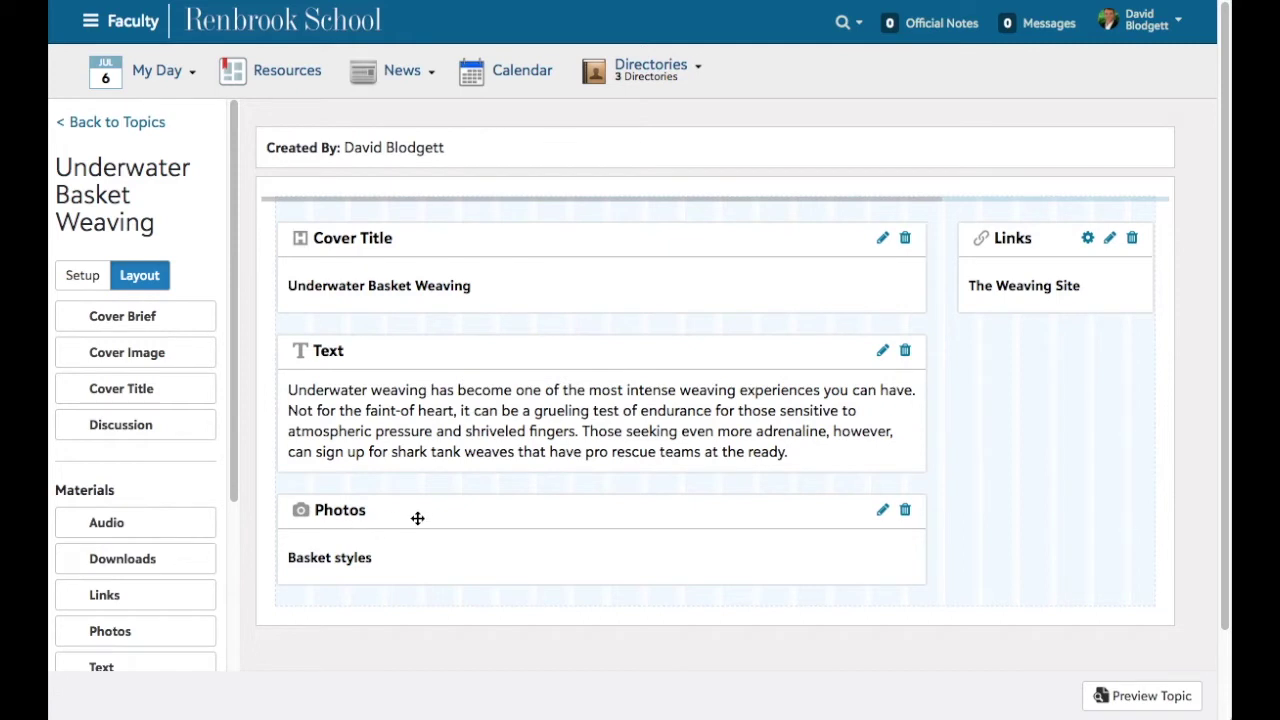
left_click_drag(466, 503, 1057, 249)
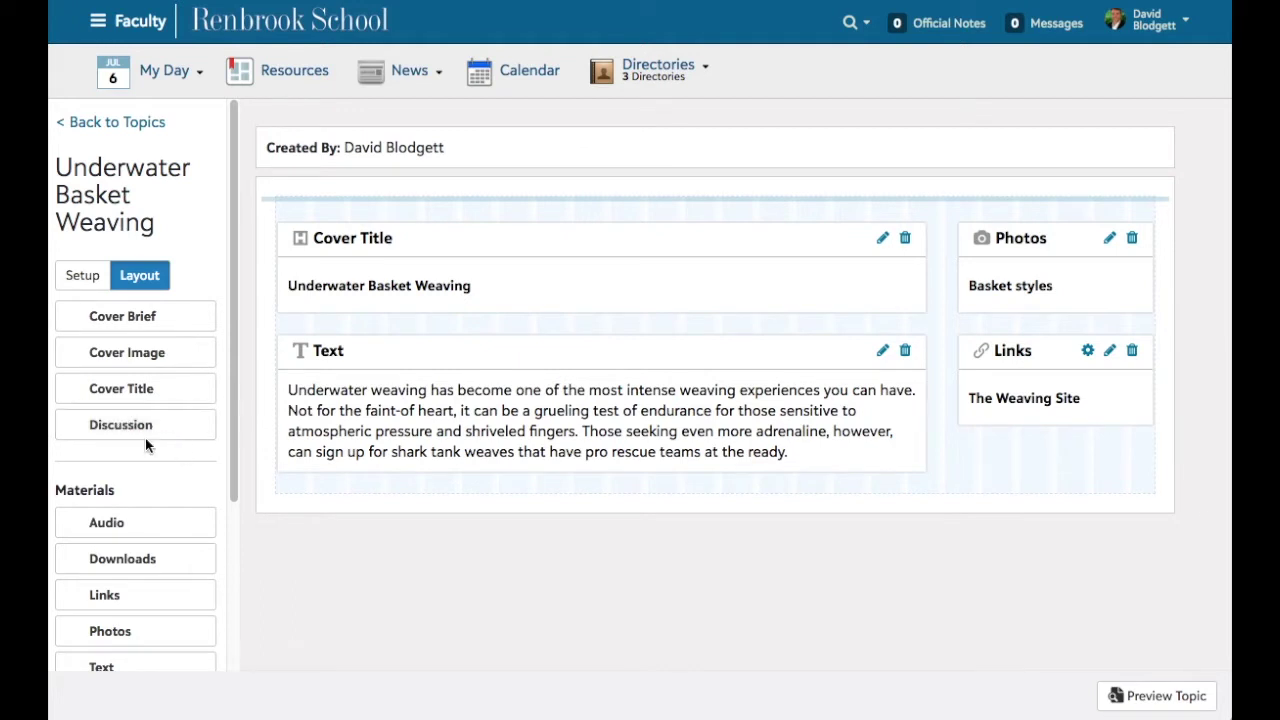
Add a Horizontal Line below the Text block in the wide column, with a Discussion block beneath it
scroll(125, 565, "down", 3)
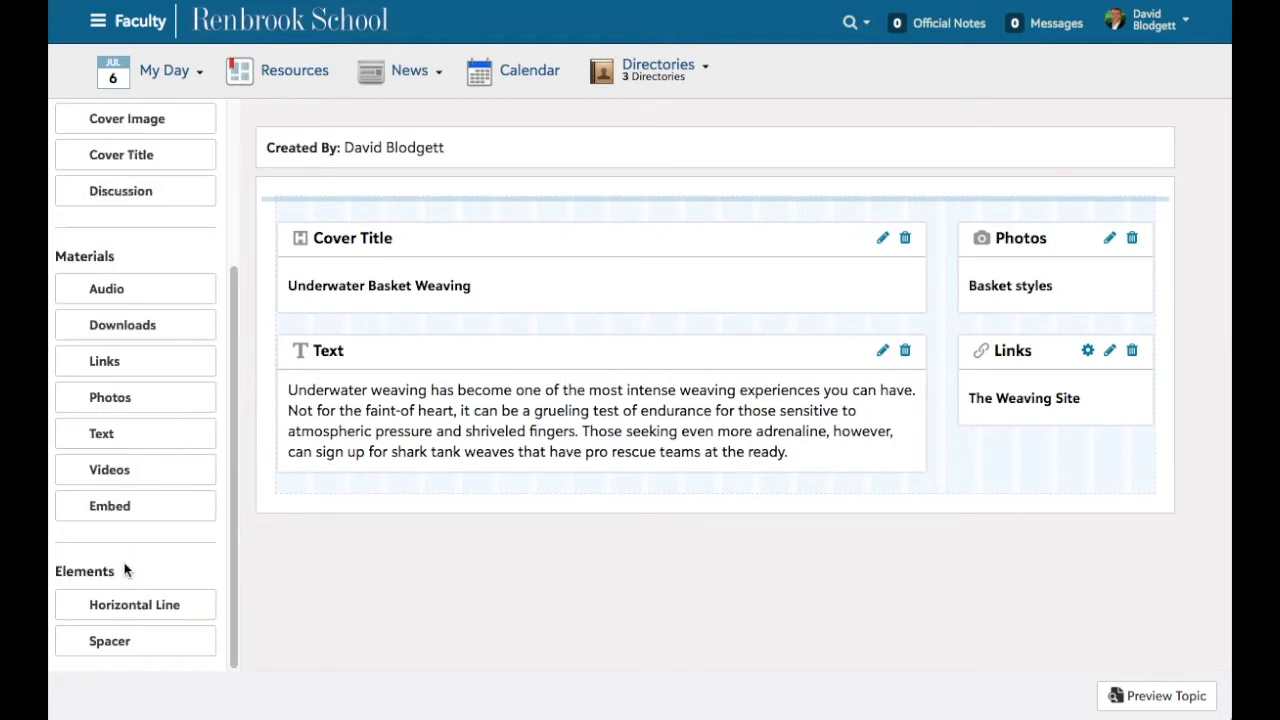
left_click_drag(118, 604, 468, 510)
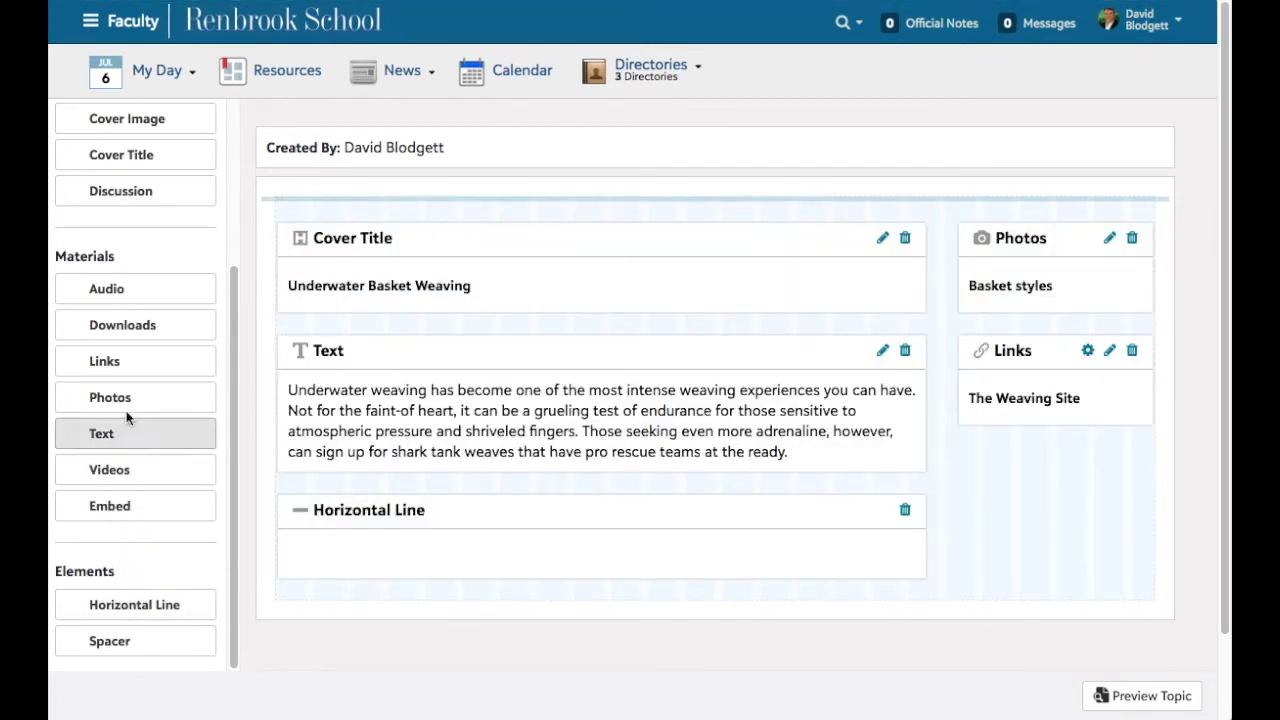
left_click_drag(131, 191, 550, 614)
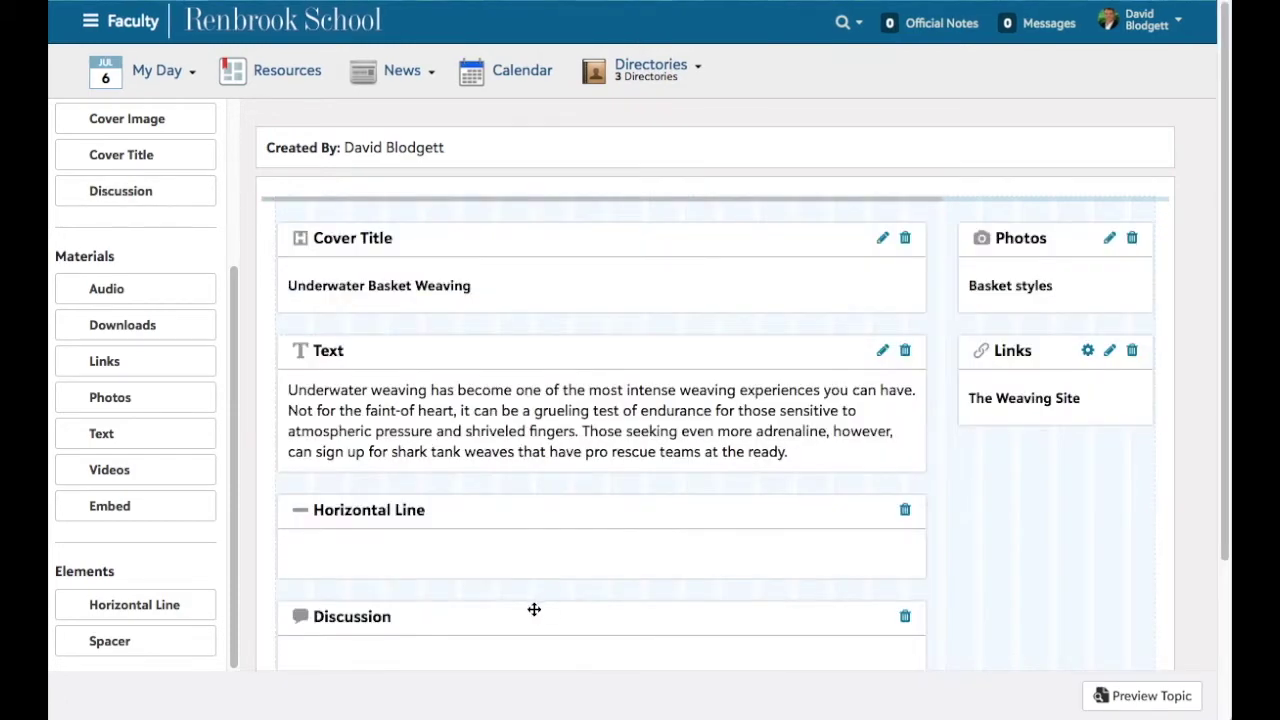
scroll(559, 529, "down", 3)
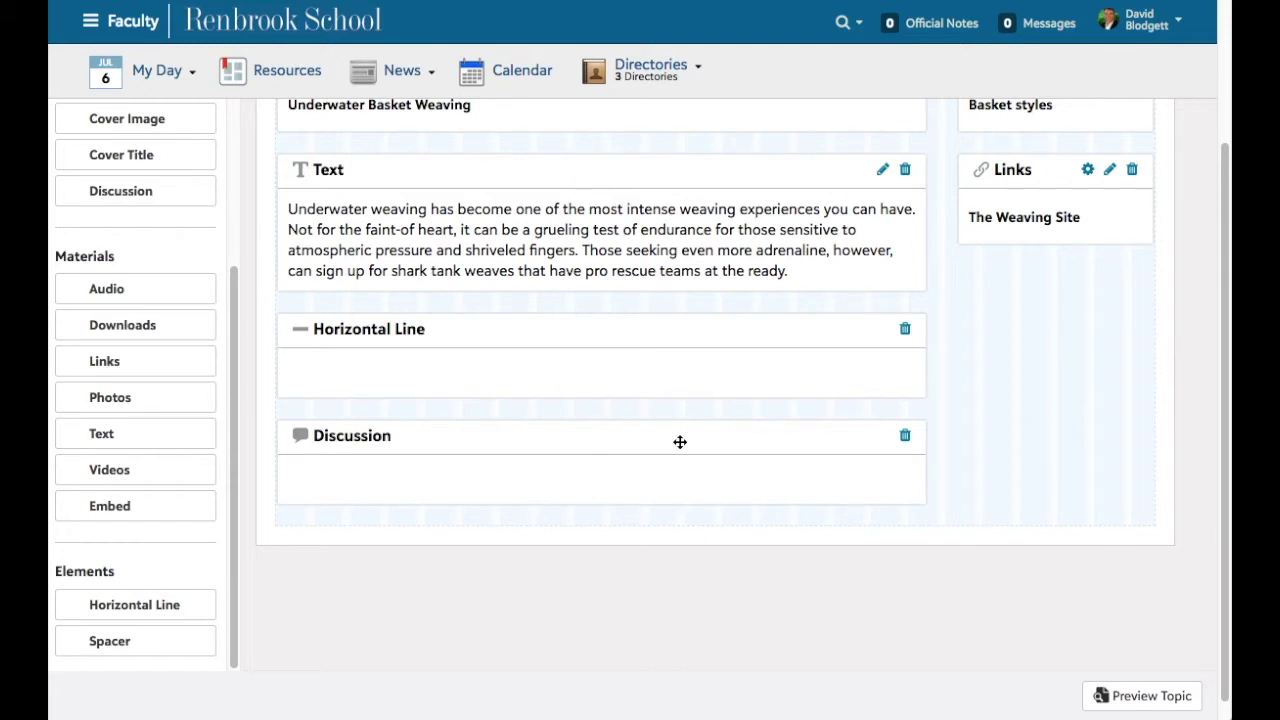
Preview the topic page, enlarge the discussion's note box and post the note "This is really cool!"
left_click(1175, 705)
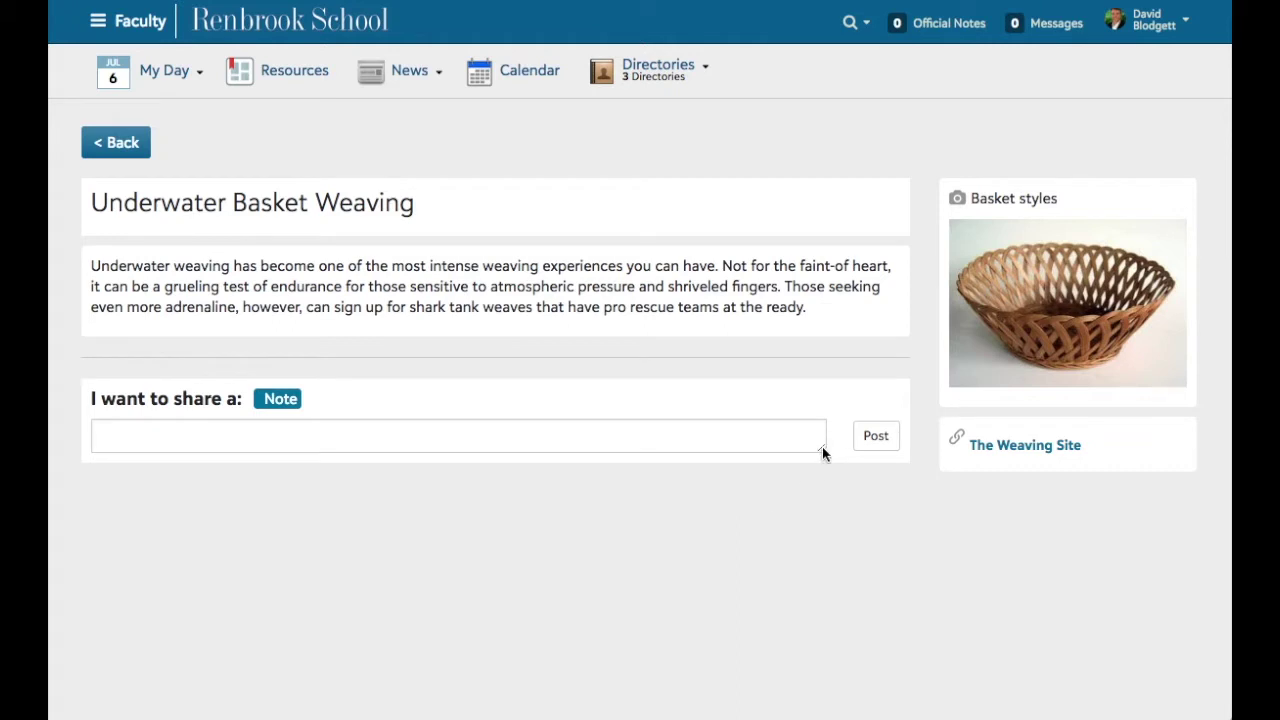
left_click_drag(824, 447, 811, 503)
left_click(329, 441)
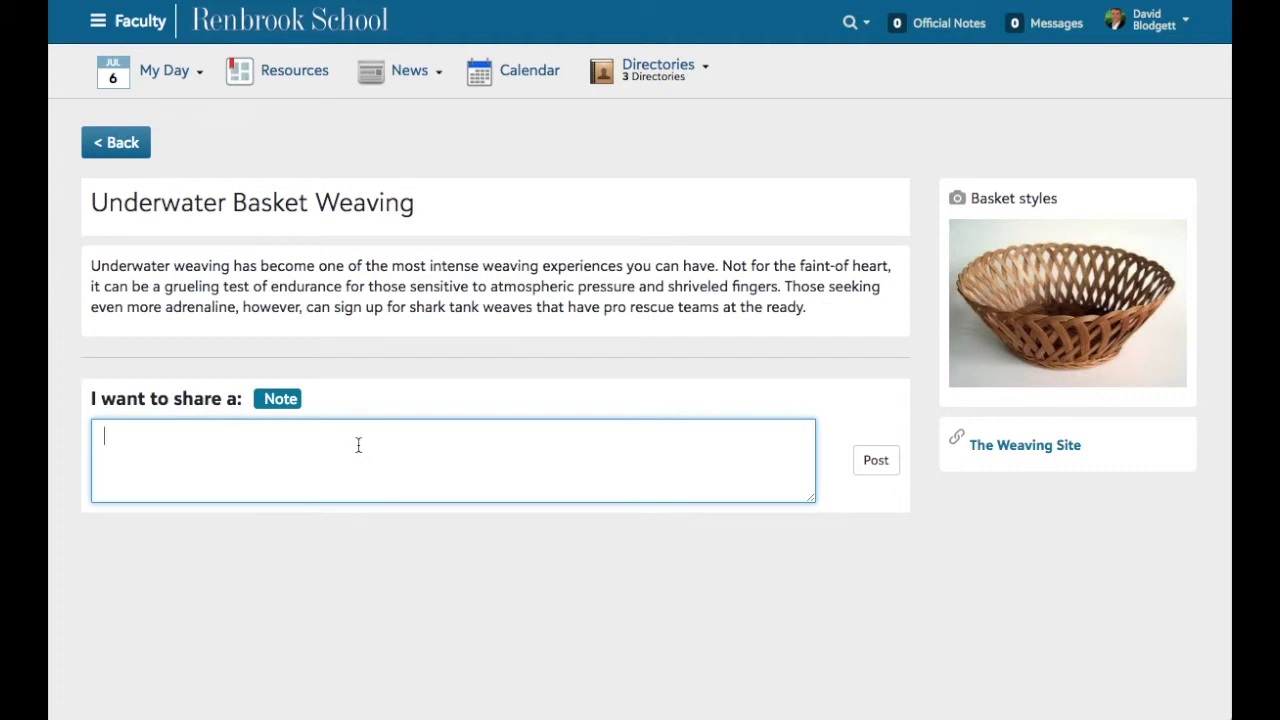
type("This is really cool!")
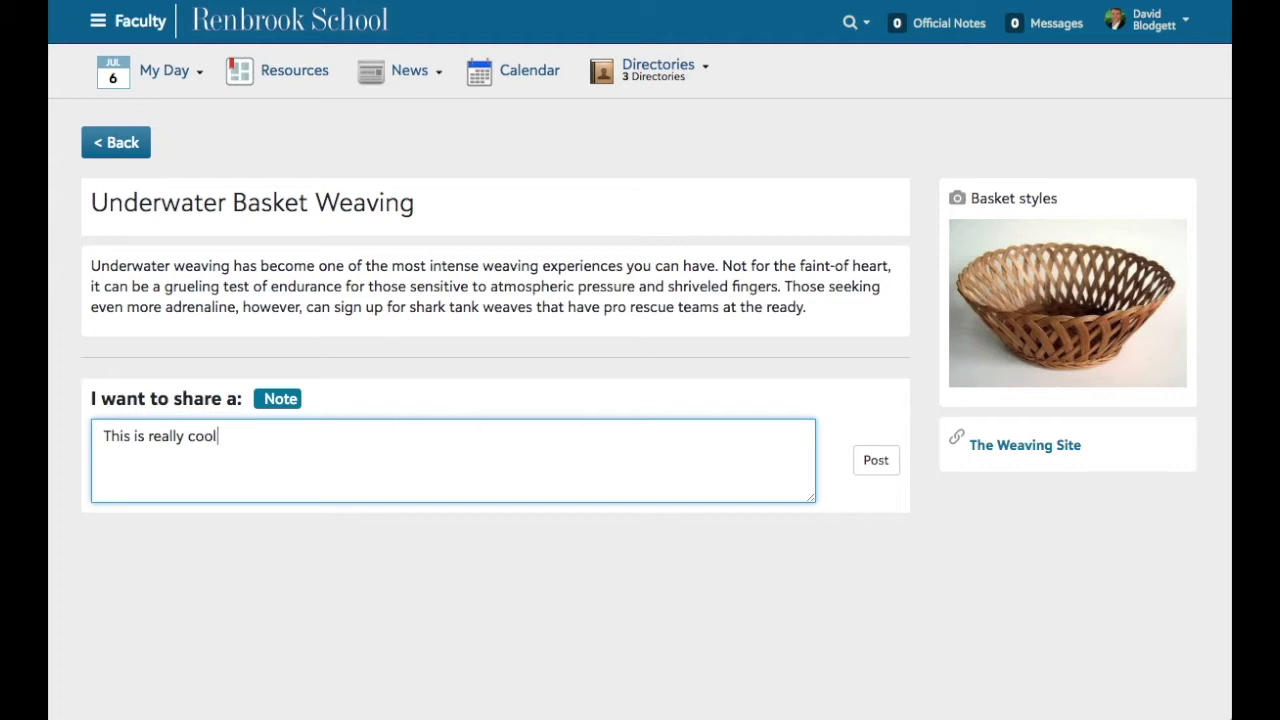
key("Return")
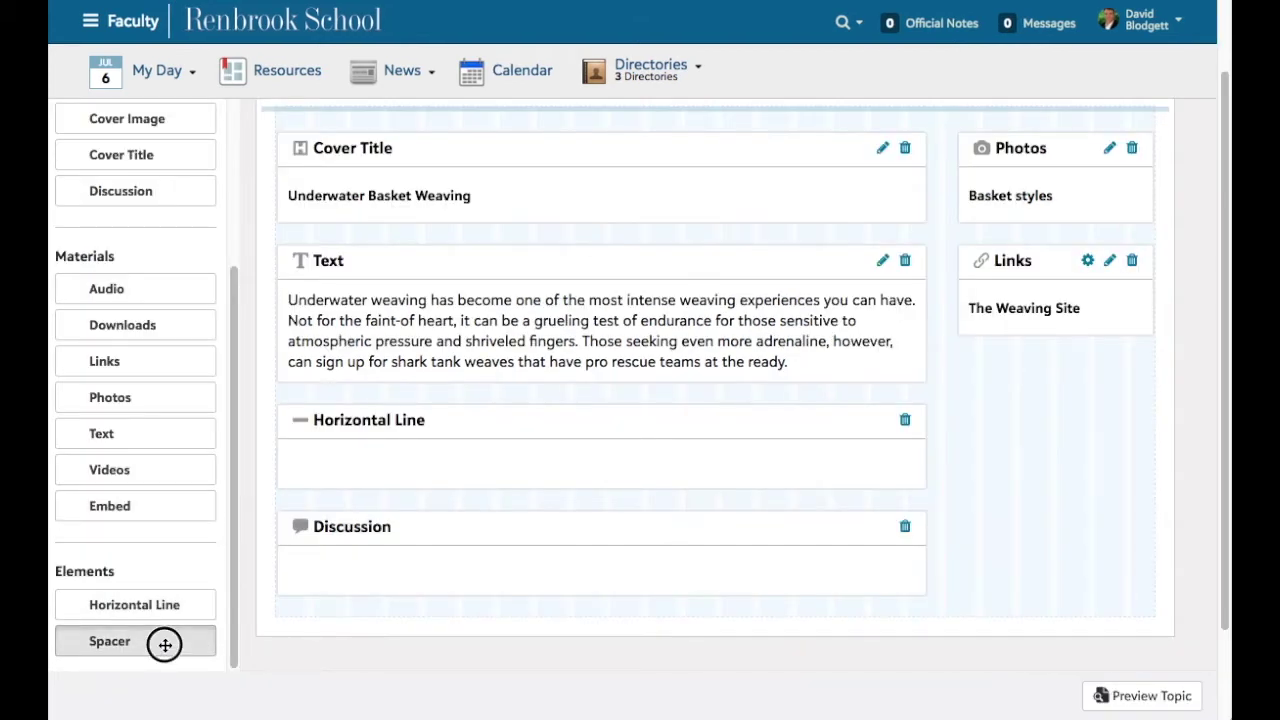
Add a Spacer between the Horizontal Line and Discussion blocks, preview the page and return to the class's topics list
left_click_drag(165, 644, 538, 523)
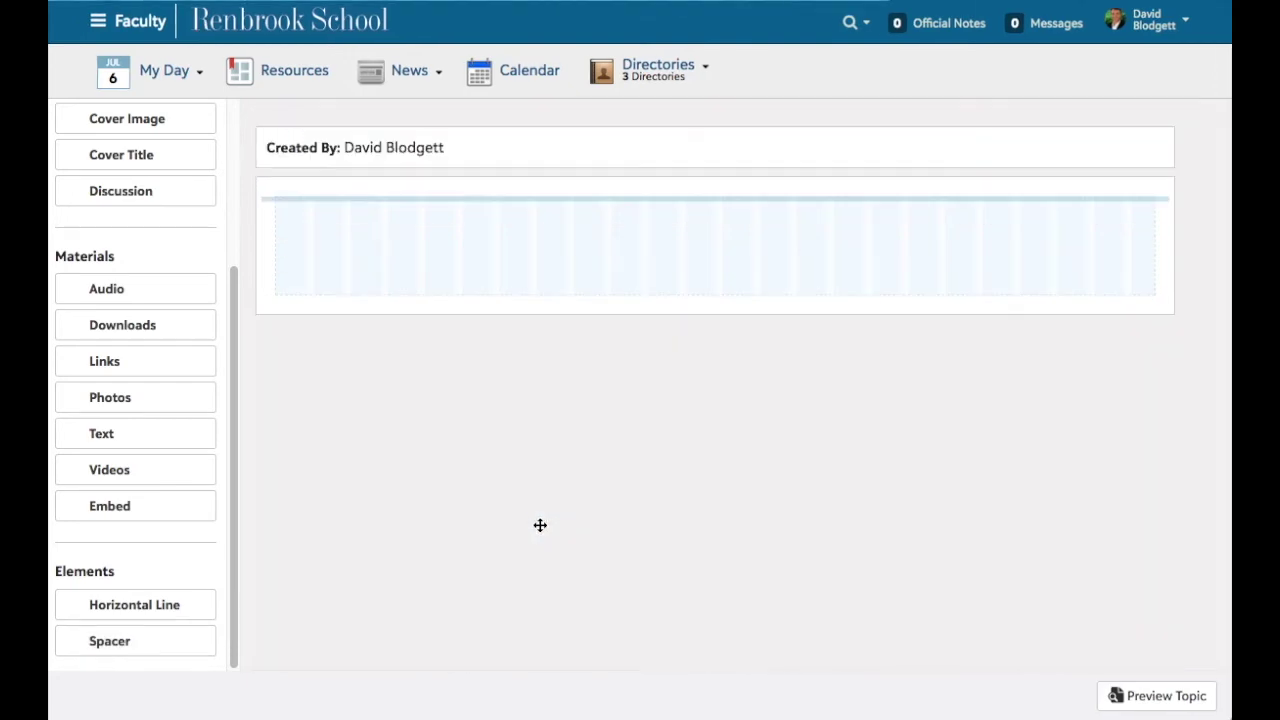
left_click(1143, 695)
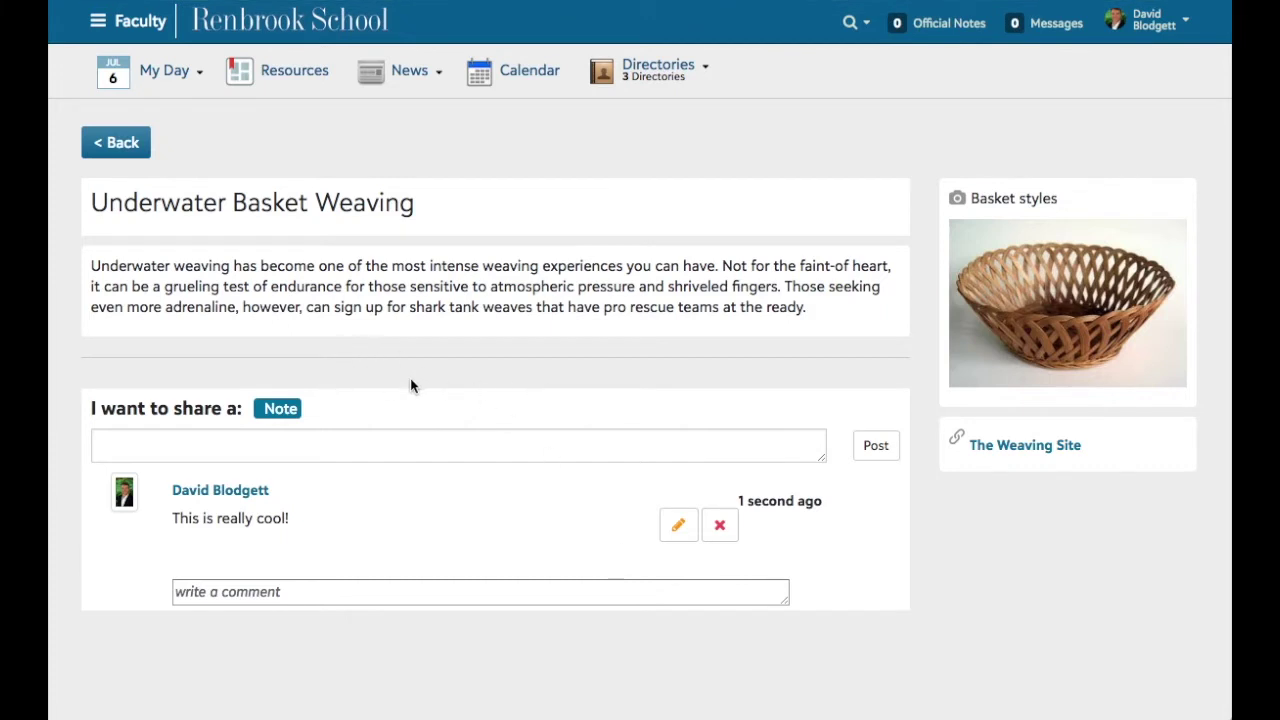
left_click(130, 143)
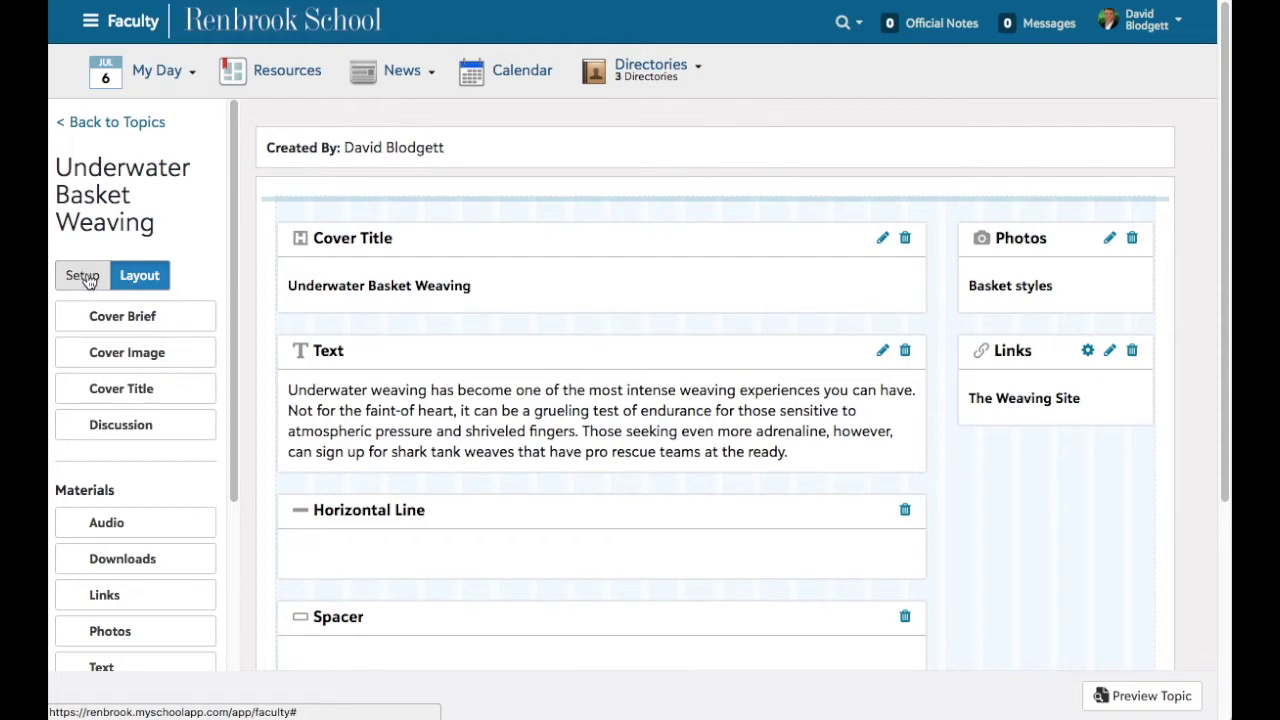
left_click(87, 280)
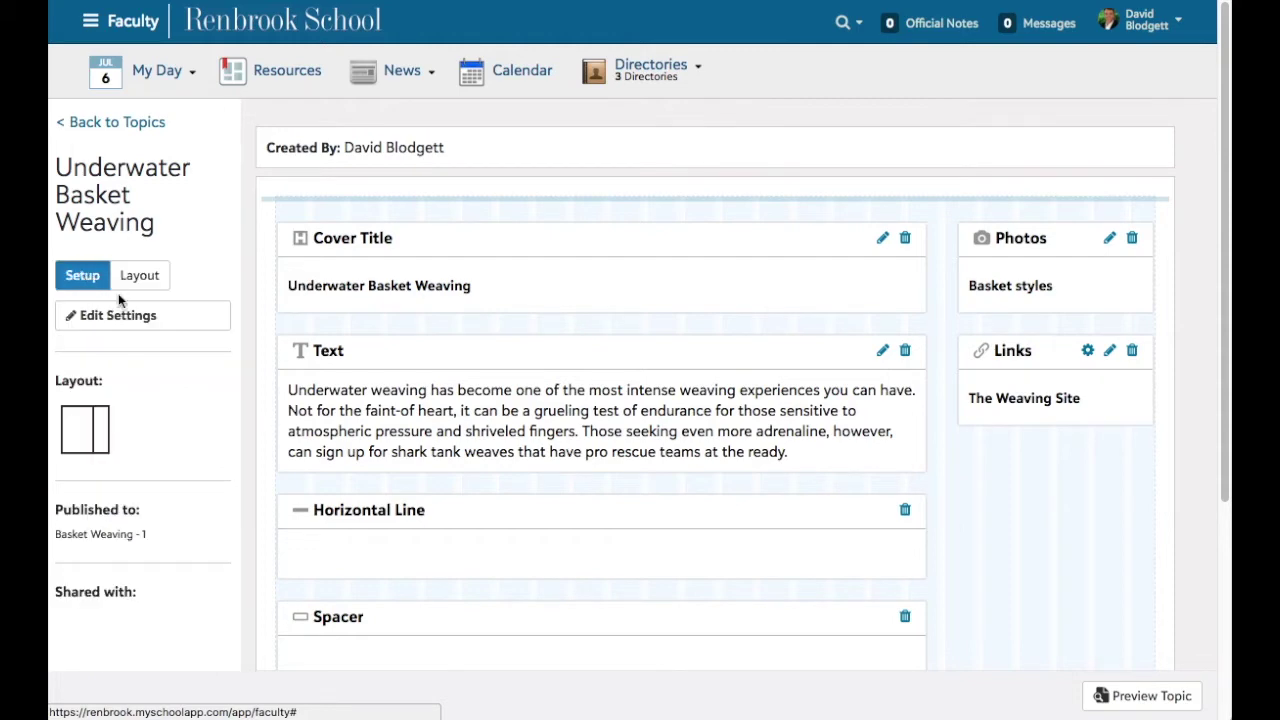
left_click(104, 124)
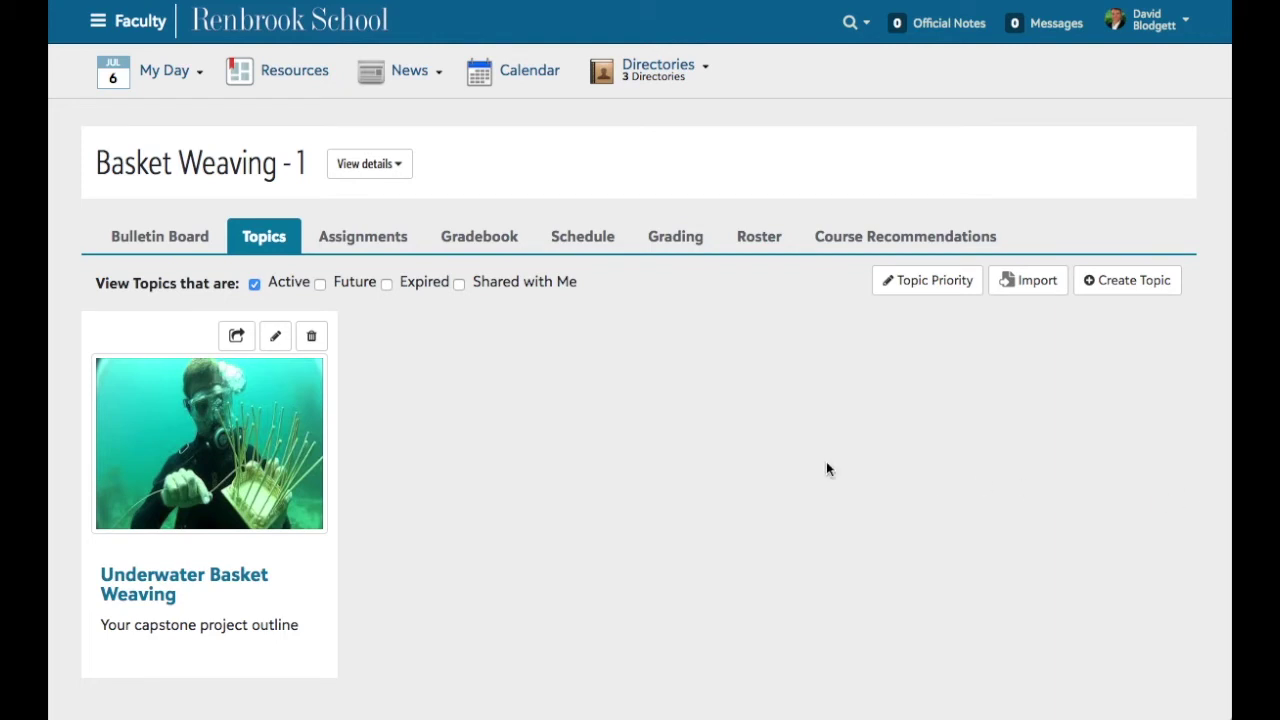
Try setting up sharing of the topic with another teacher's 7 ELL - 1 class section with Can Edit enabled, and cancel without saving
left_click(237, 340)
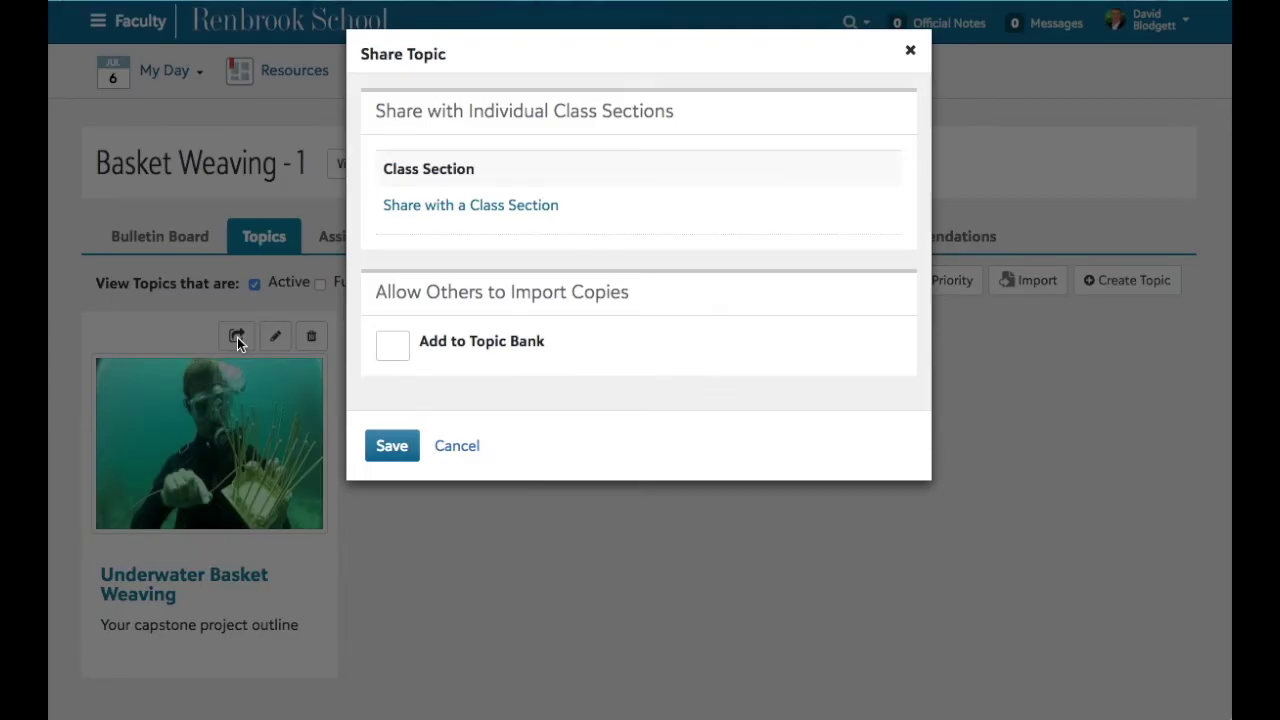
left_click(451, 206)
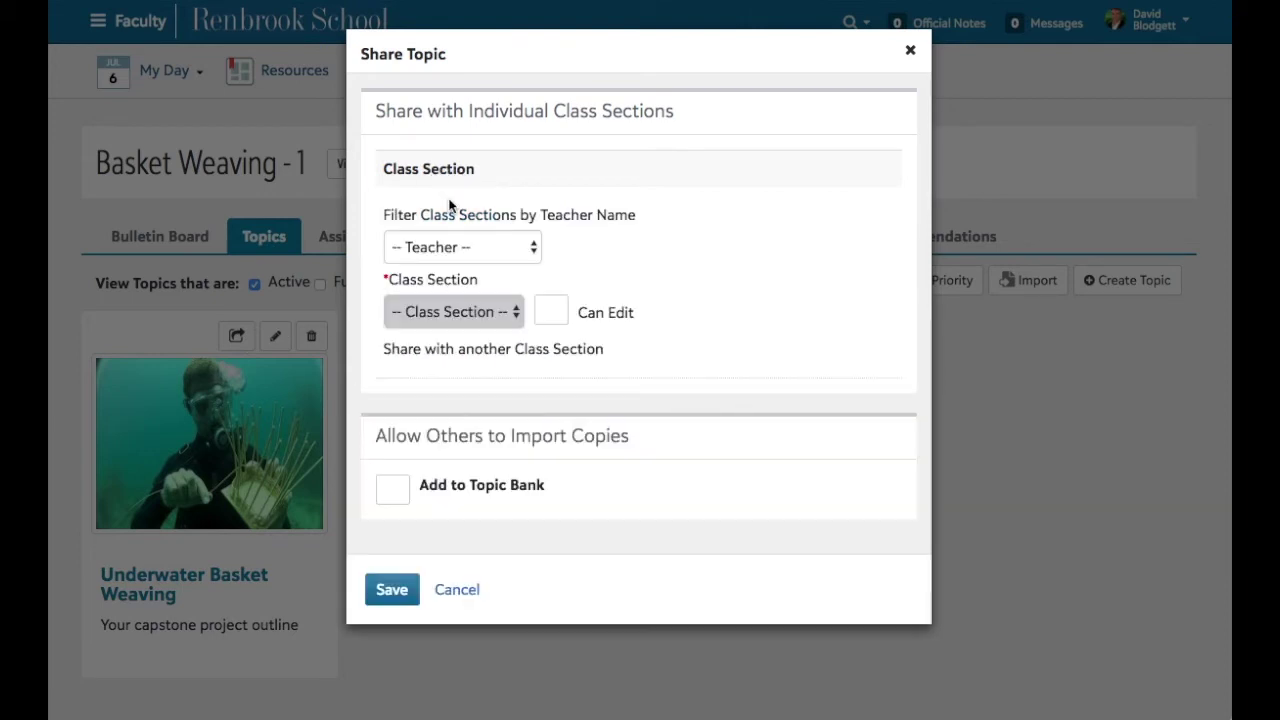
left_click(518, 250)
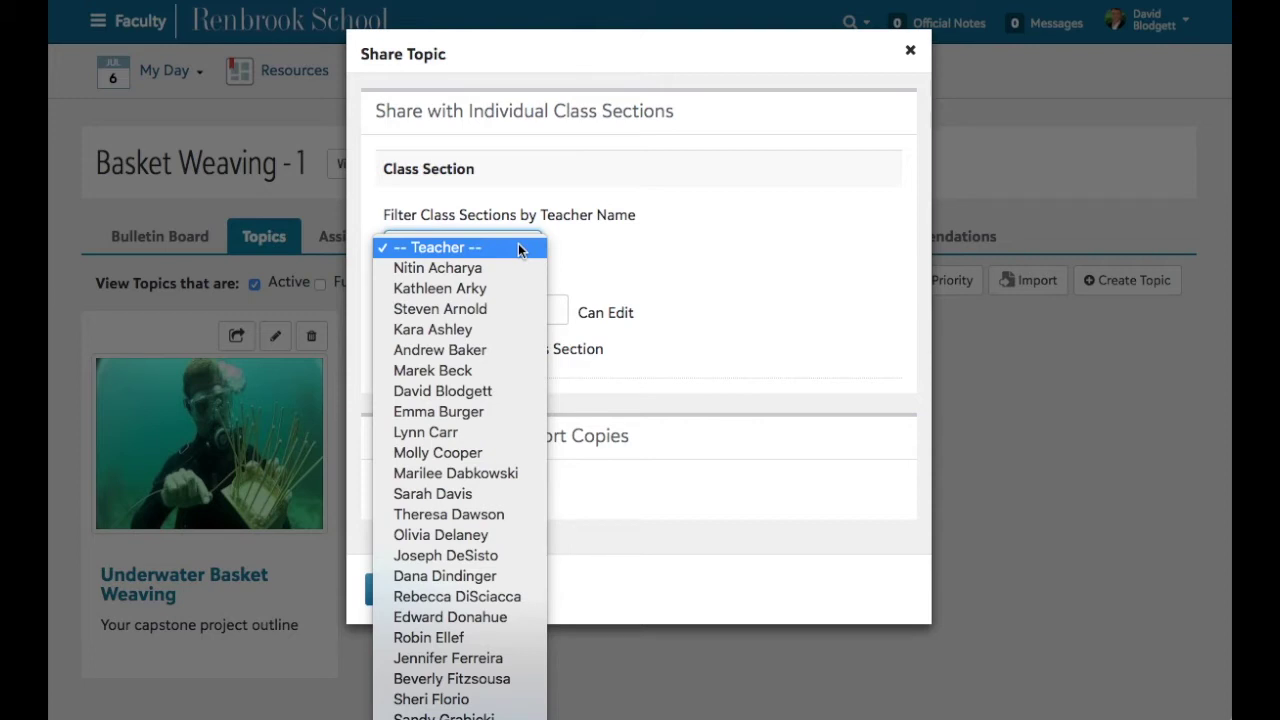
left_click(505, 267)
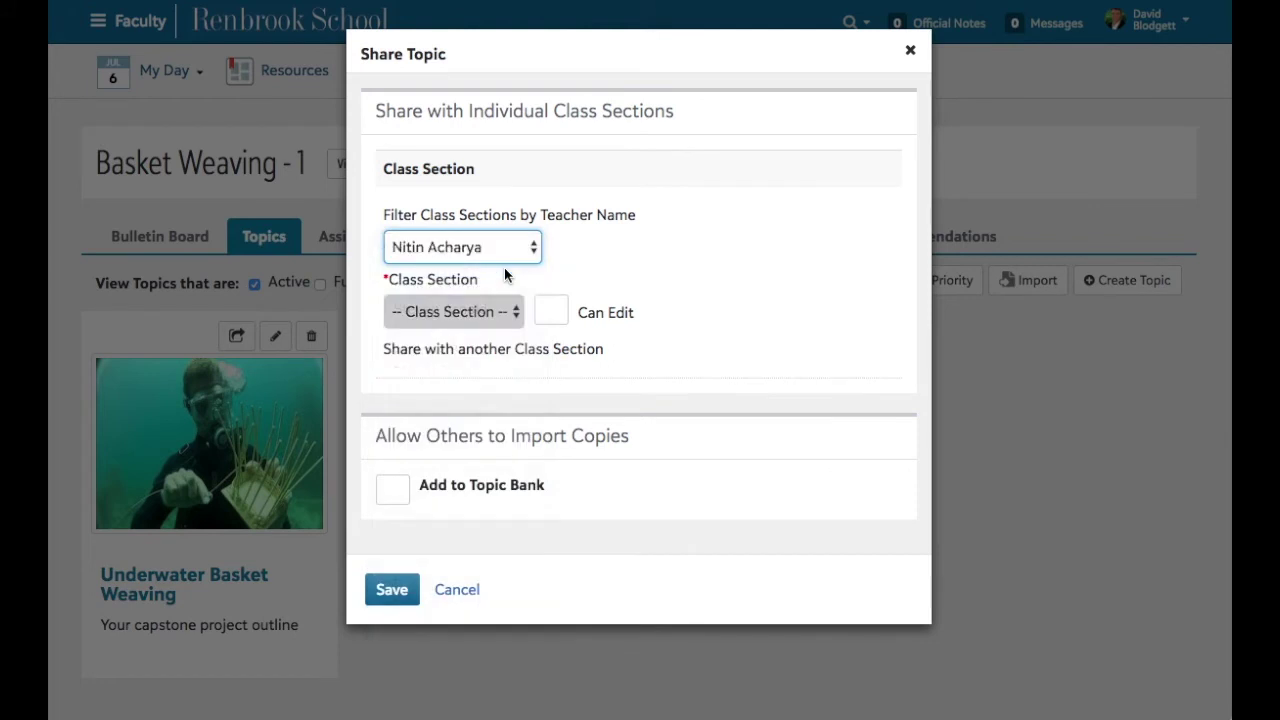
left_click(582, 316)
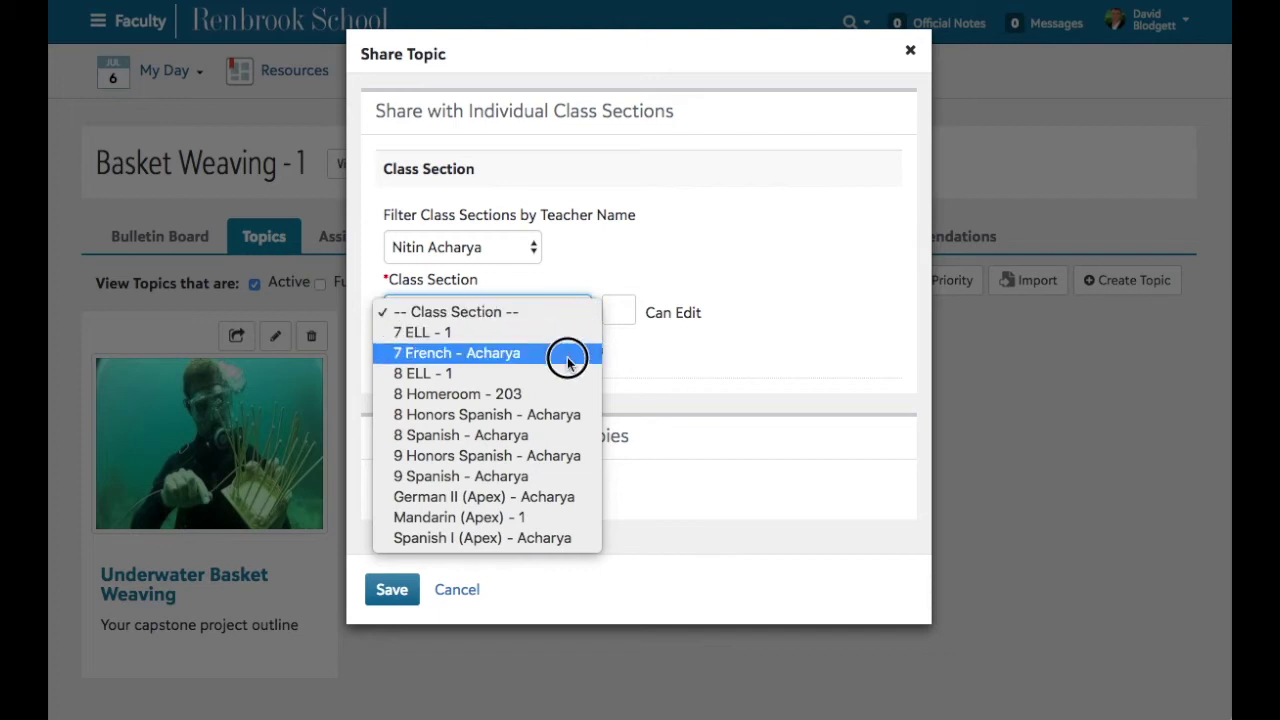
left_click(565, 340)
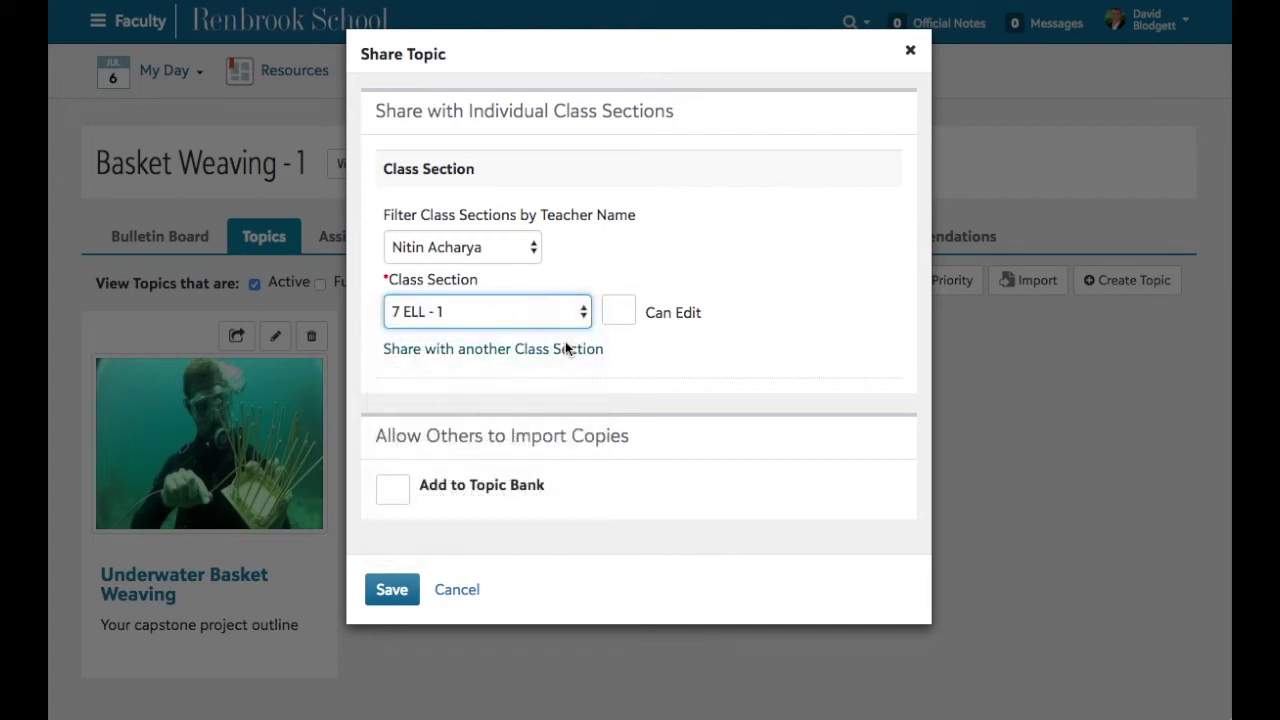
left_click(627, 317)
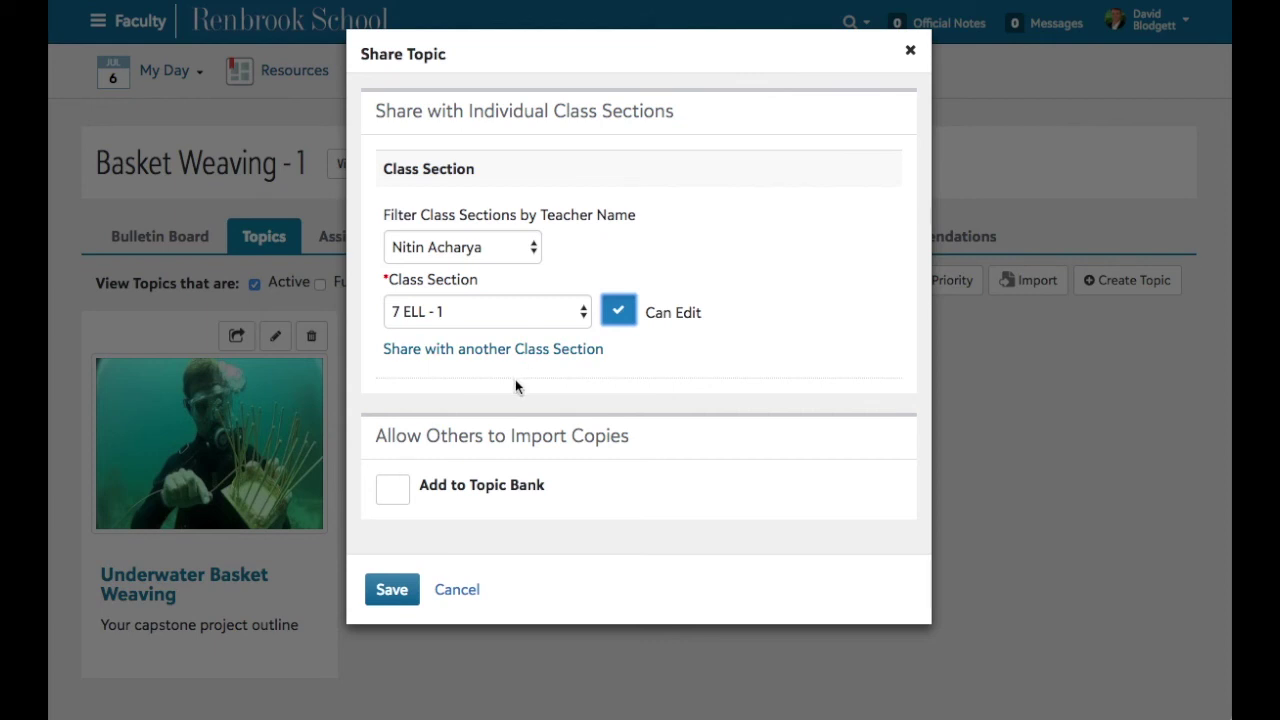
left_click(468, 588)
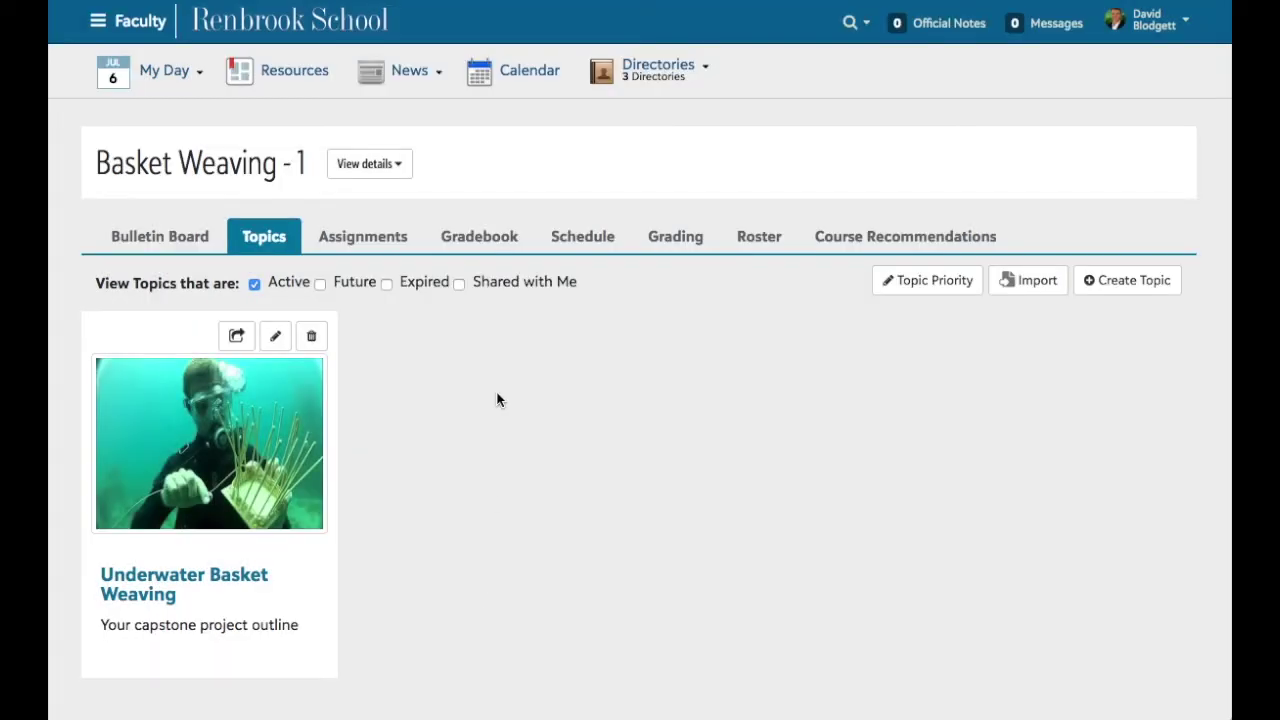